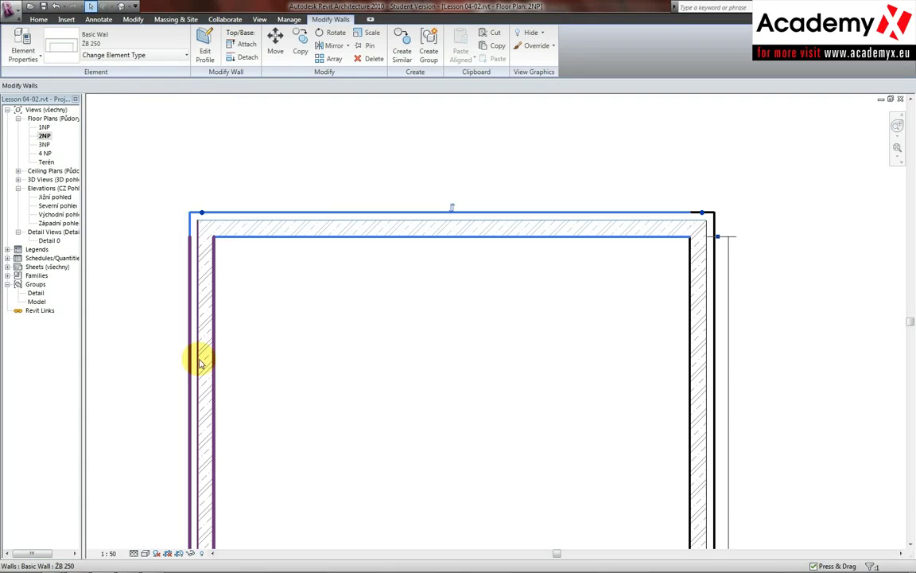
# Step: Zoom into the top-left corner of the 2NP plan and select the top exterior ŽB 250 wall
pyautogui.click(279, 284)
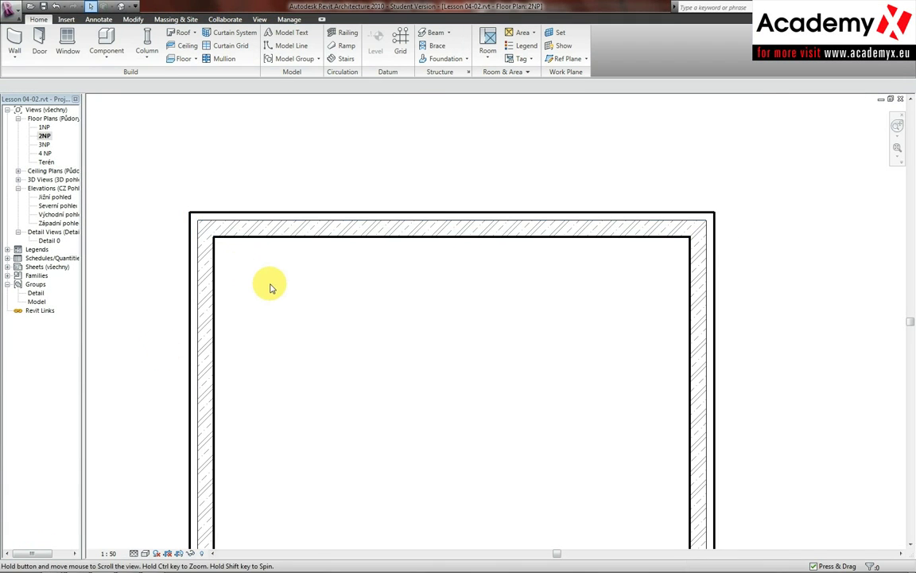
pyautogui.scroll(4, 297, 213)
pyautogui.moveTo(362, 360)
pyautogui.mouseDown(button='middle')
pyautogui.moveTo(296, 386)
pyautogui.moveTo(307, 244)
pyautogui.mouseUp(button='middle')
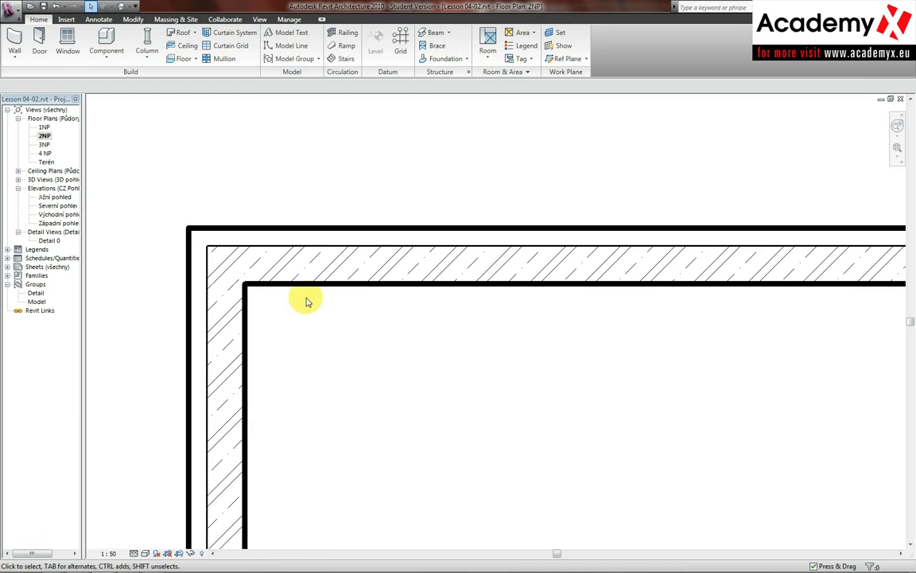
pyautogui.click(331, 226)
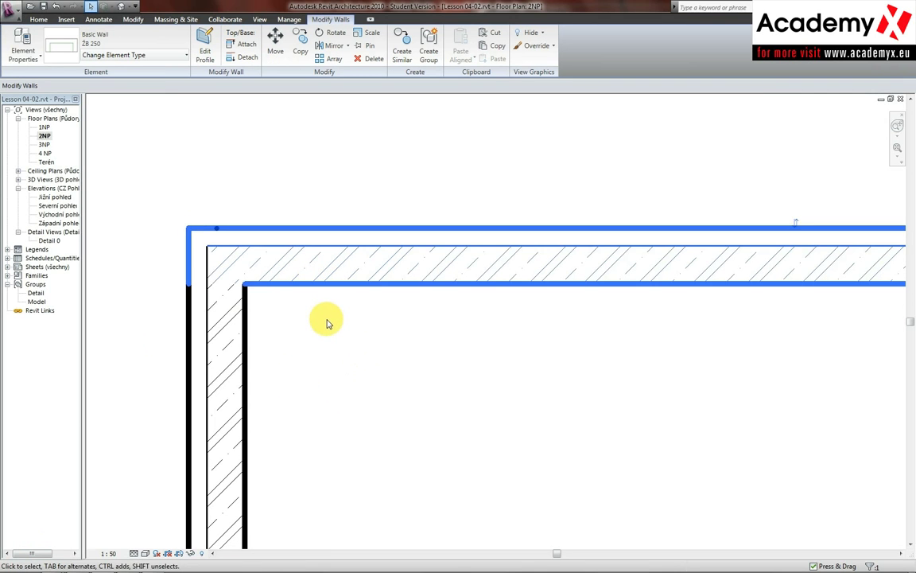
pyautogui.moveTo(326, 323); pyautogui.dragTo(358, 315, button='middle')
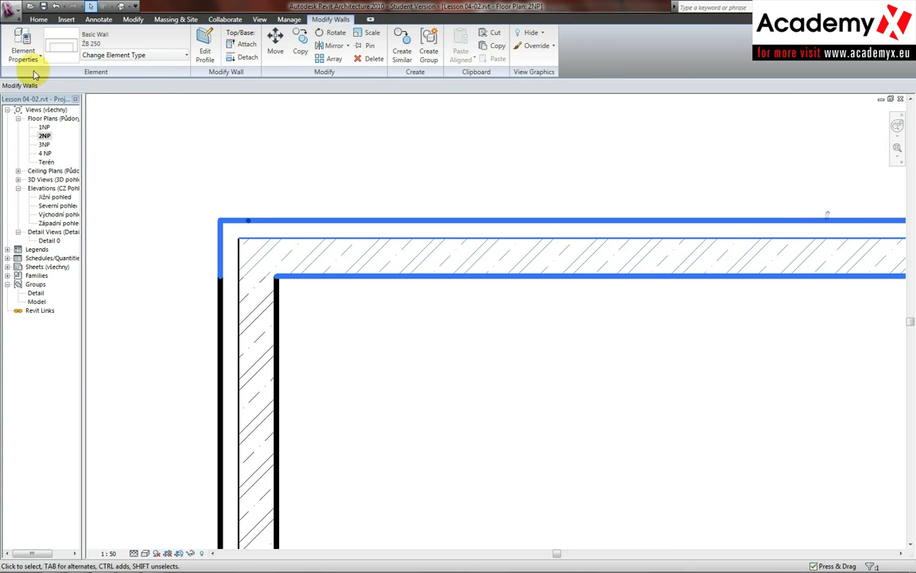
# Step: Open the layer structure editor of the ŽB 250 wall type
pyautogui.click(31, 40)
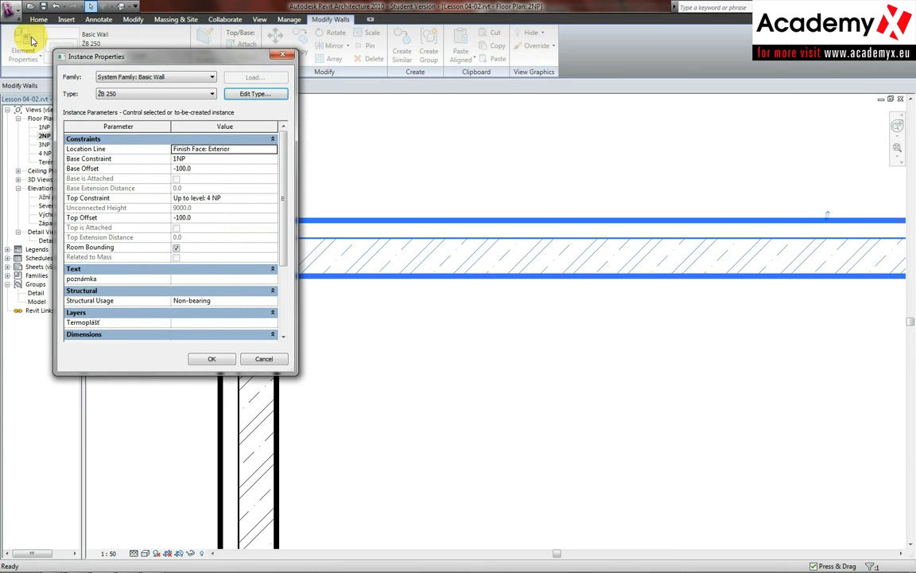
pyautogui.moveTo(283, 252); pyautogui.dragTo(287, 207)
pyautogui.click(254, 94)
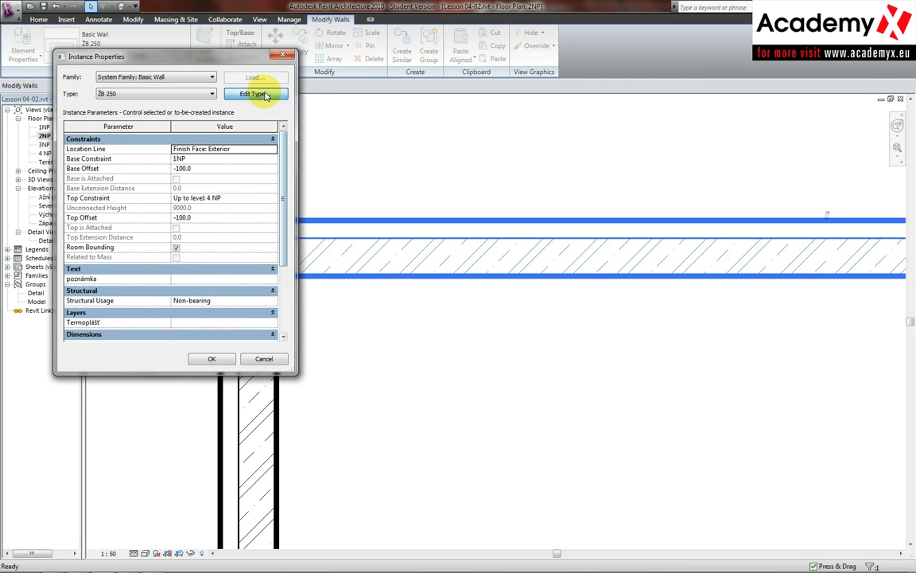
pyautogui.click(255, 162)
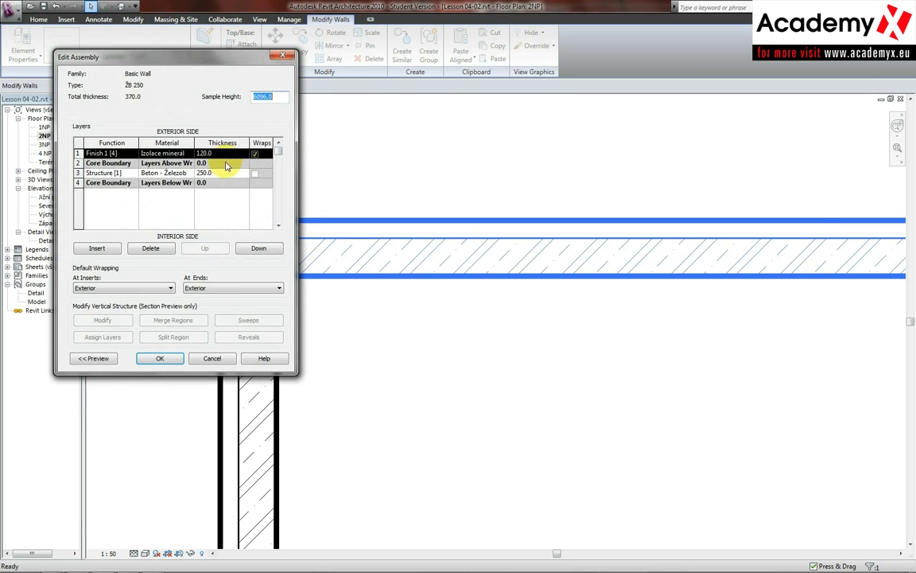
# Step: Insert an interior layer below the core as Finish 2 [5] and bring up its material choices
pyautogui.click(96, 249)
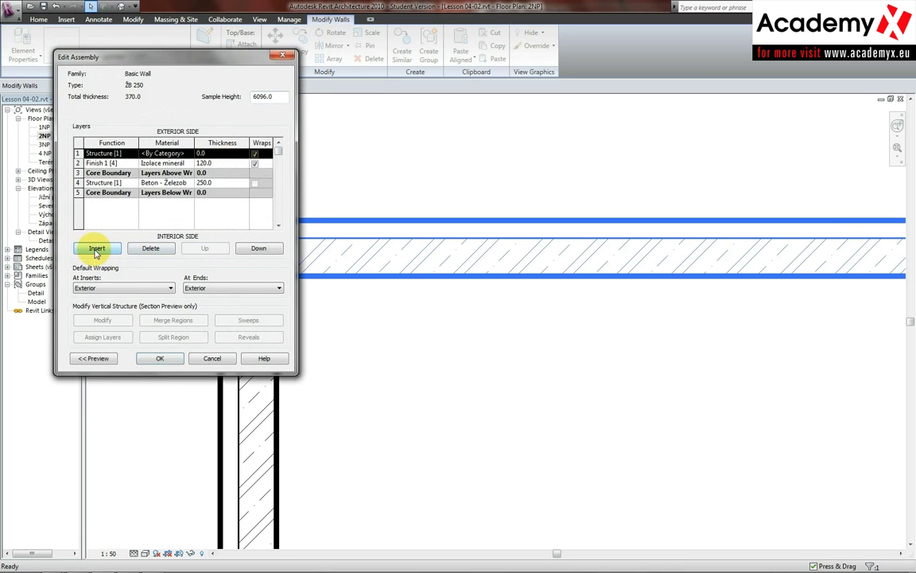
pyautogui.click(256, 249)
pyautogui.click(257, 249)
pyautogui.click(256, 249)
pyautogui.click(256, 249)
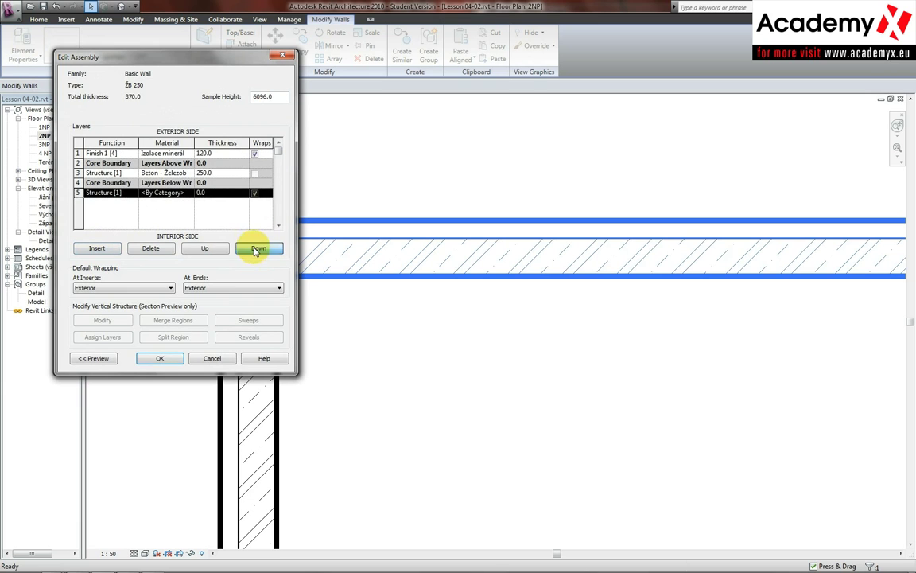
pyautogui.click(132, 193)
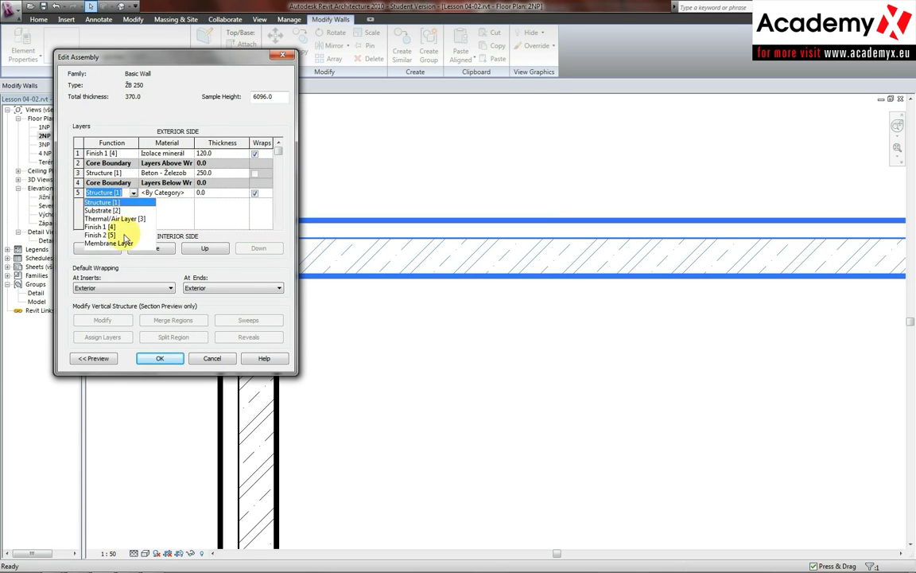
pyautogui.click(101, 235)
pyautogui.click(167, 193)
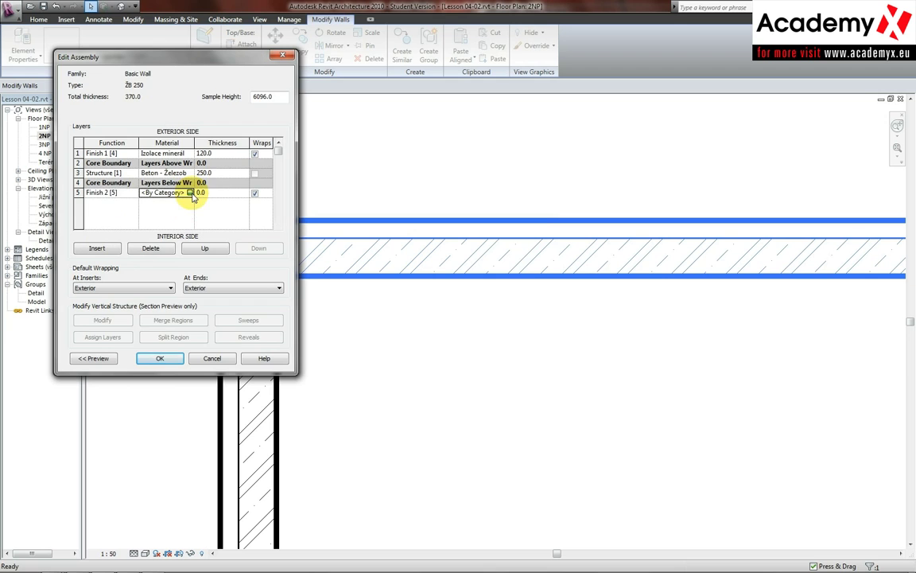
pyautogui.click(190, 192)
# Step: Choose the Dřevo - Bambus wood material for the new finish layer
pyautogui.click(155, 245)
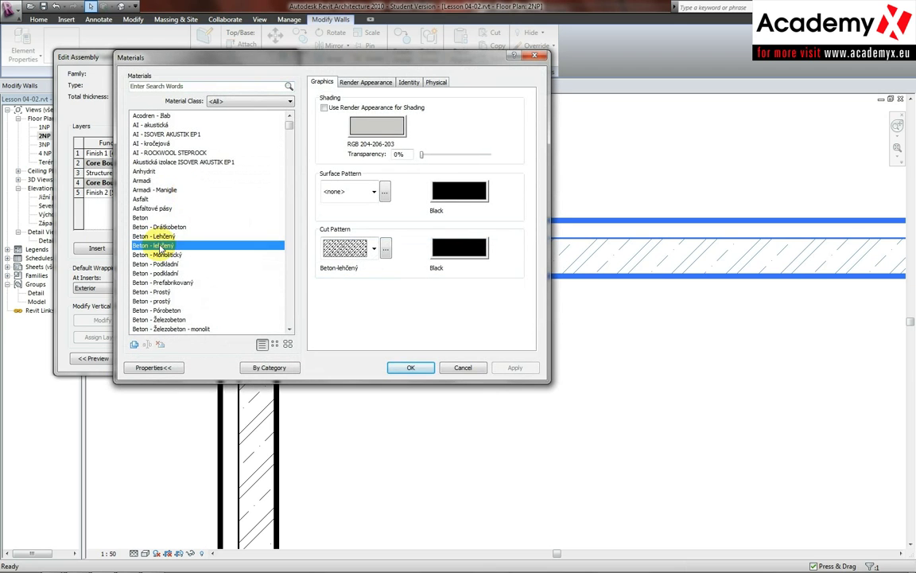
pyautogui.scroll(-3, 157, 246)
pyautogui.scroll(-1, 159, 248)
pyautogui.scroll(-5, 159, 248)
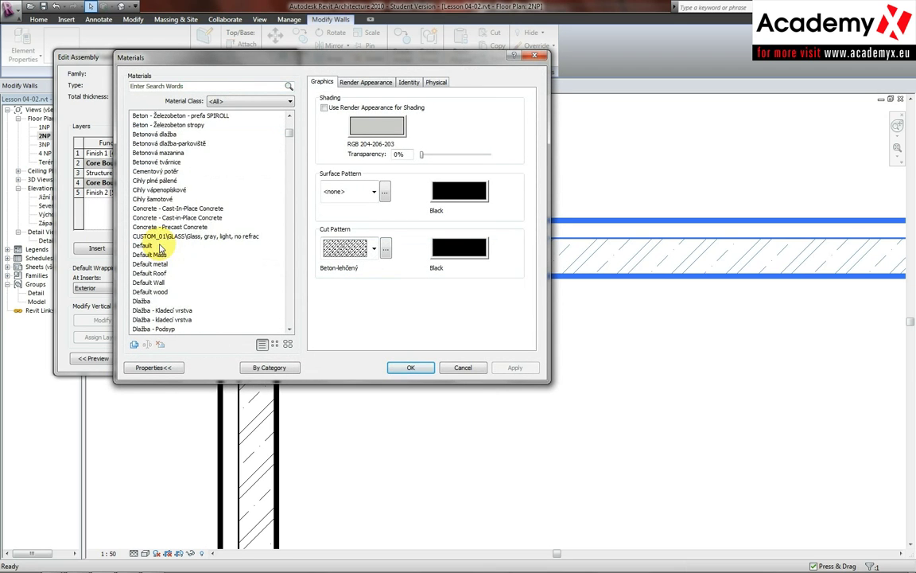
pyautogui.scroll(-2, 160, 249)
pyautogui.scroll(-3, 160, 251)
pyautogui.scroll(-3, 161, 253)
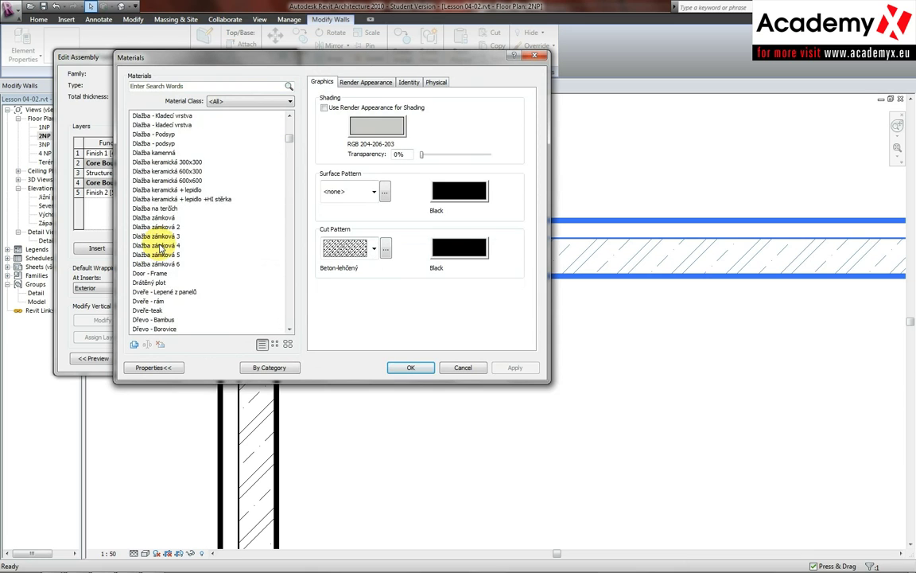
pyautogui.scroll(-3, 162, 257)
pyautogui.click(162, 208)
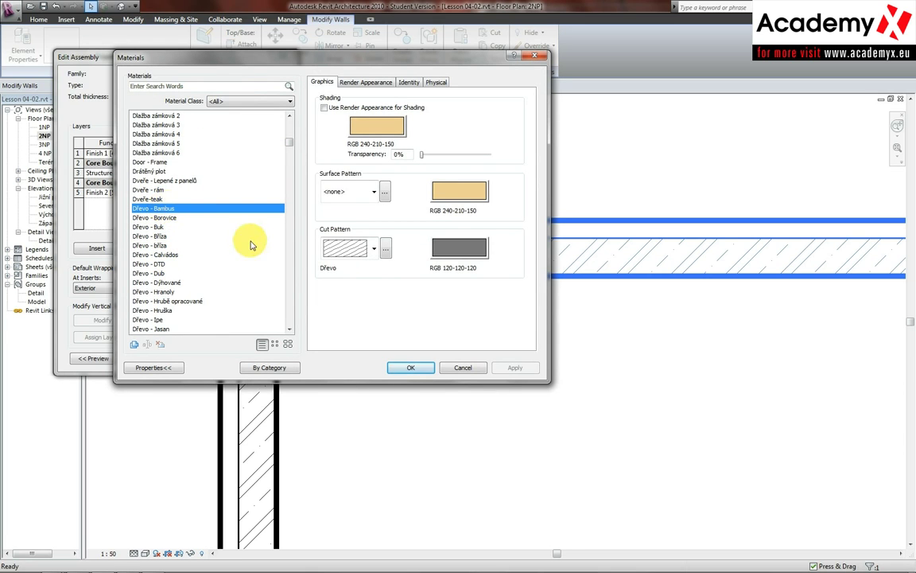
# Step: Set the material's cut pattern colour to Black and accept the material
pyautogui.click(480, 250)
pyautogui.click(219, 200)
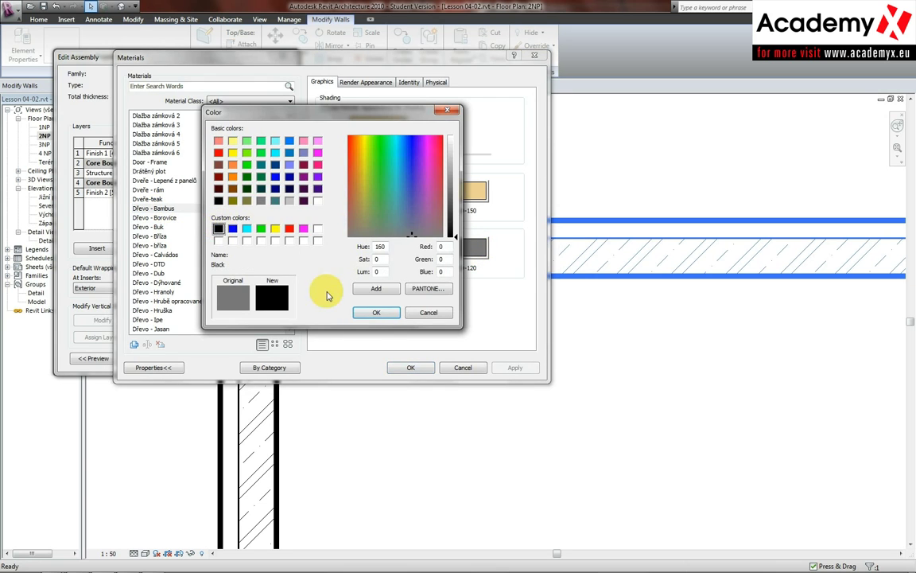
pyautogui.click(376, 312)
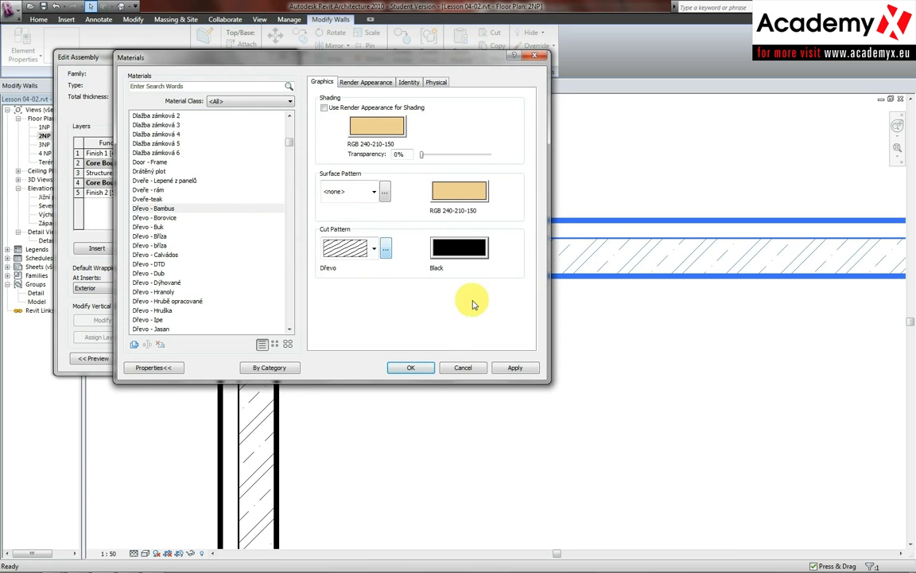
pyautogui.click(411, 368)
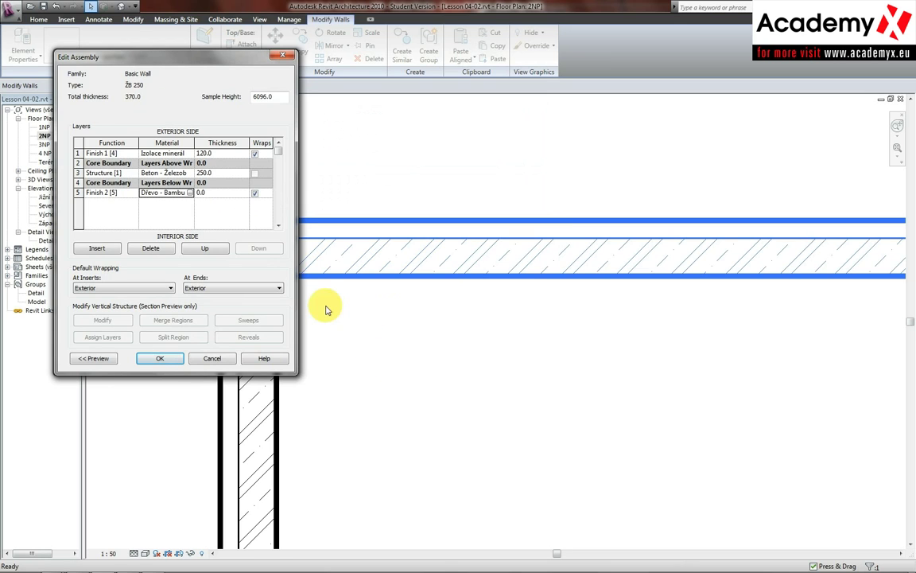
# Step: Make the Finish 2 [5] layer 50 thick (420 total) and apply it to the wall
pyautogui.click(236, 192)
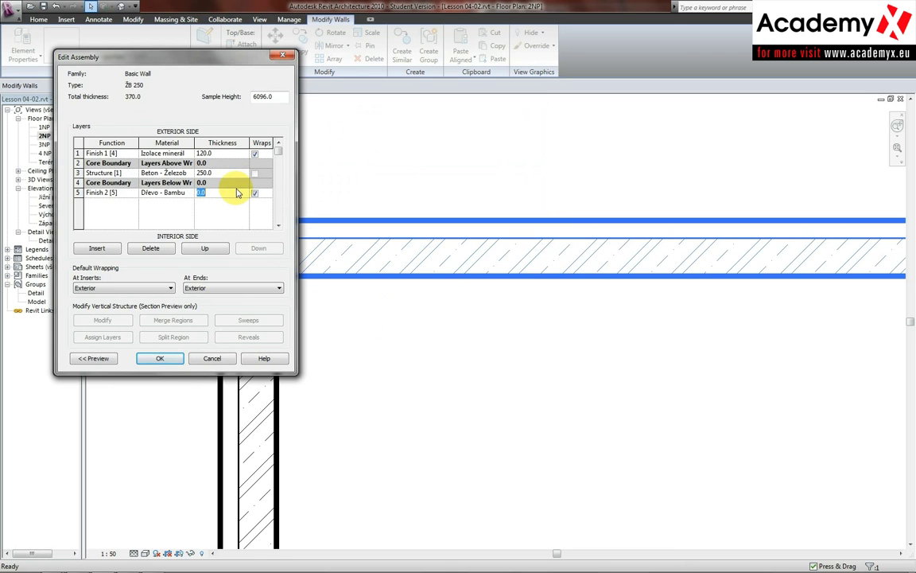
pyautogui.write('50')
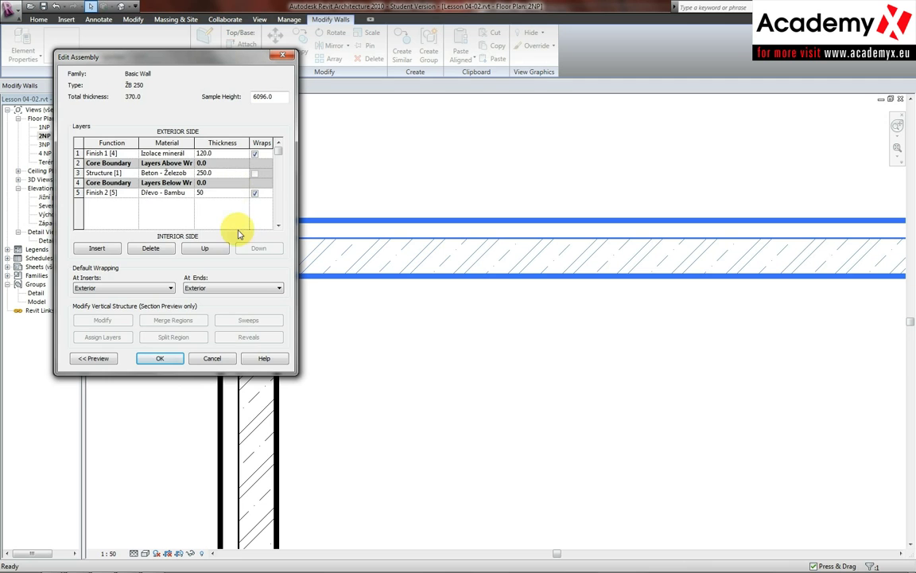
pyautogui.click(175, 363)
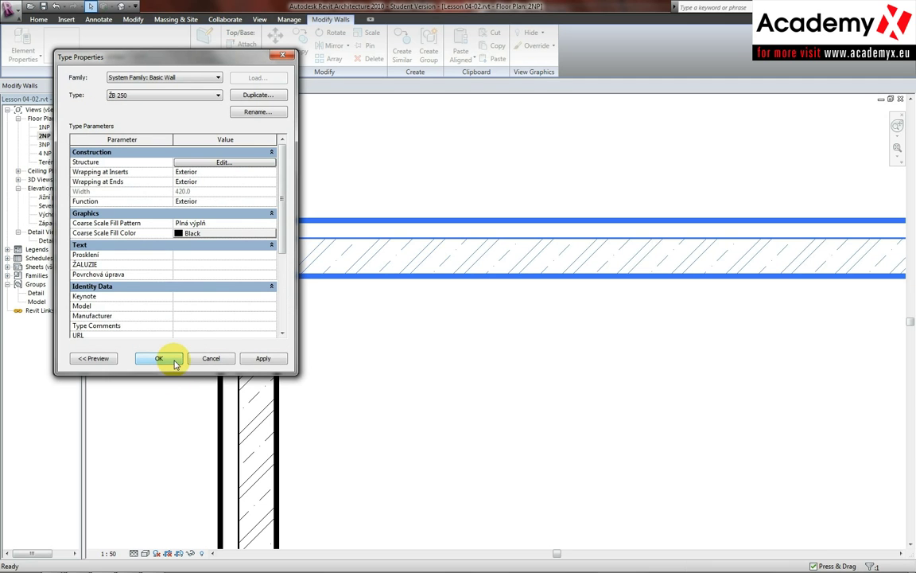
pyautogui.click(175, 363)
pyautogui.click(213, 357)
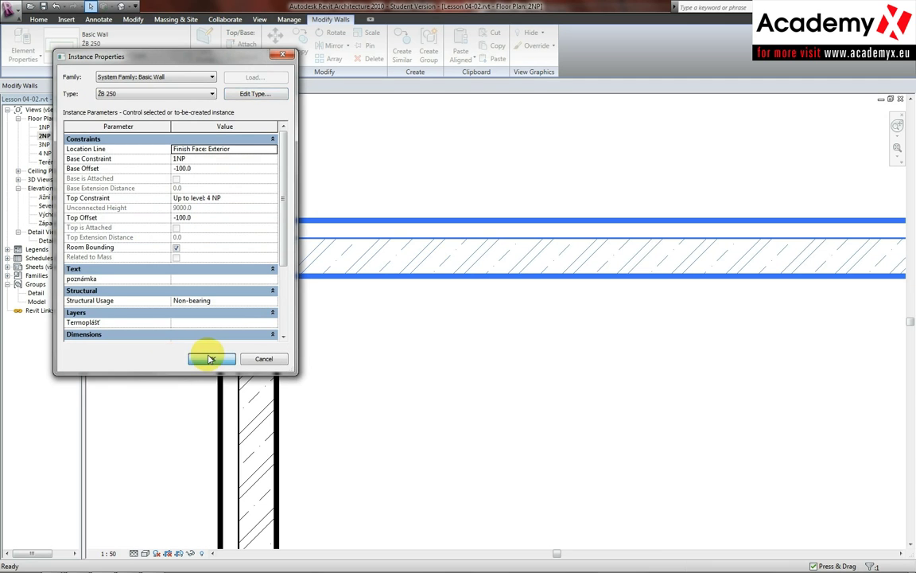
pyautogui.click(368, 358)
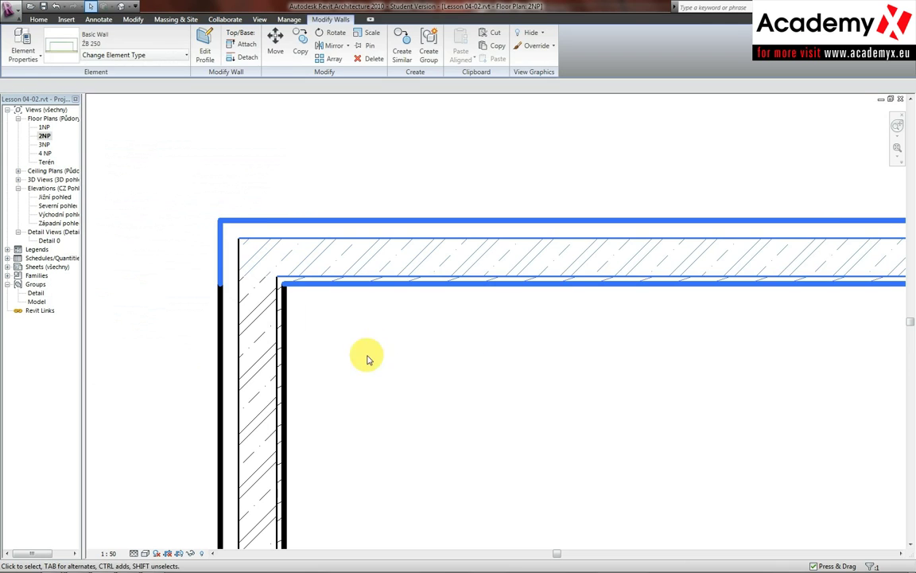
pyautogui.moveTo(451, 359); pyautogui.dragTo(426, 331, button='middle')
pyautogui.scroll(-3, 425, 332)
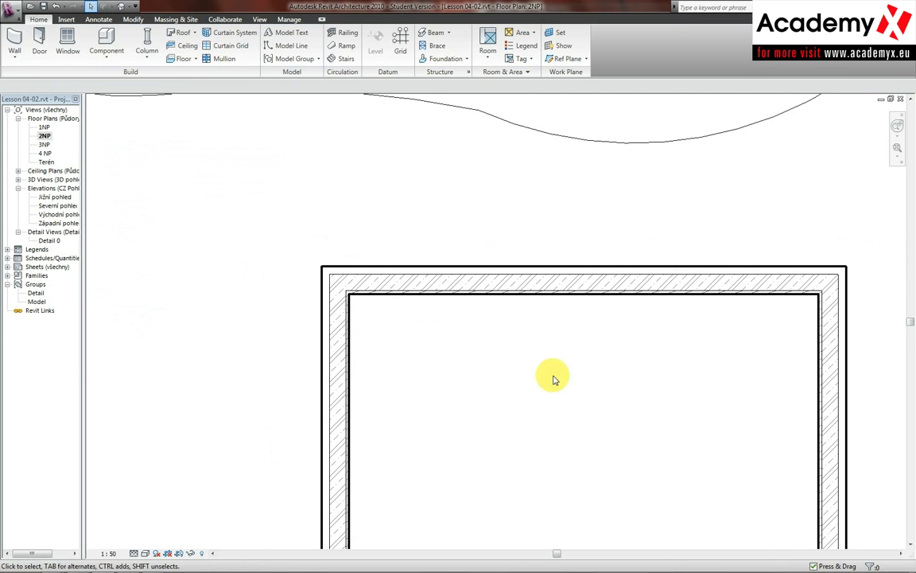
pyautogui.scroll(-2, 487, 284)
pyautogui.scroll(-1, 494, 311)
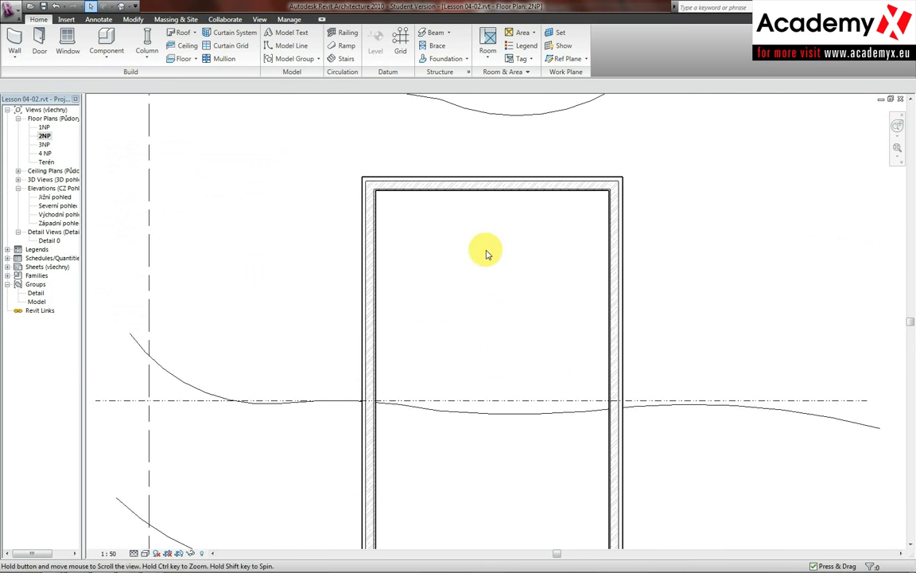
pyautogui.scroll(-2, 485, 168)
pyautogui.scroll(2, 480, 168)
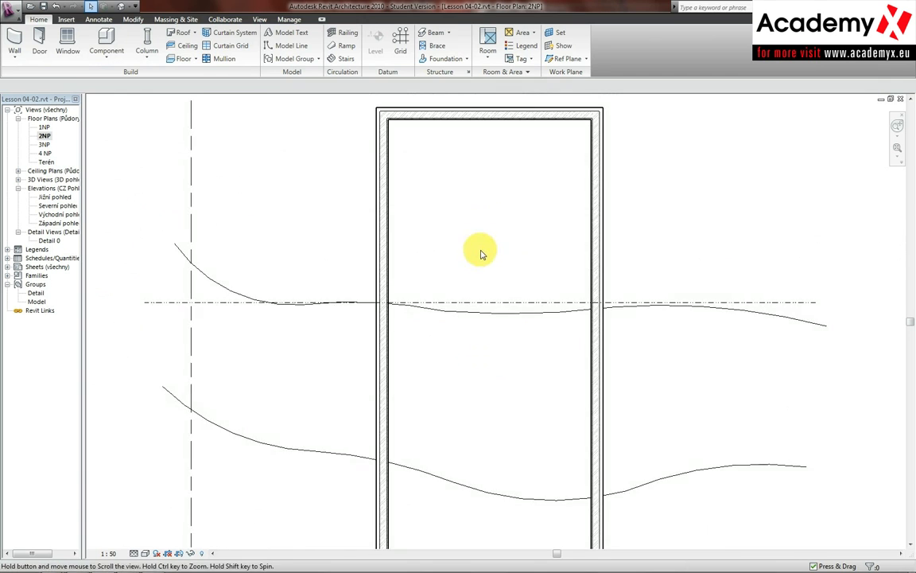
pyautogui.moveTo(483, 194); pyautogui.dragTo(467, 296, button='middle')
pyautogui.scroll(-1, 464, 198)
pyautogui.moveTo(465, 198); pyautogui.dragTo(450, 296, button='middle')
pyautogui.scroll(4, 462, 272)
pyautogui.scroll(1, 461, 273)
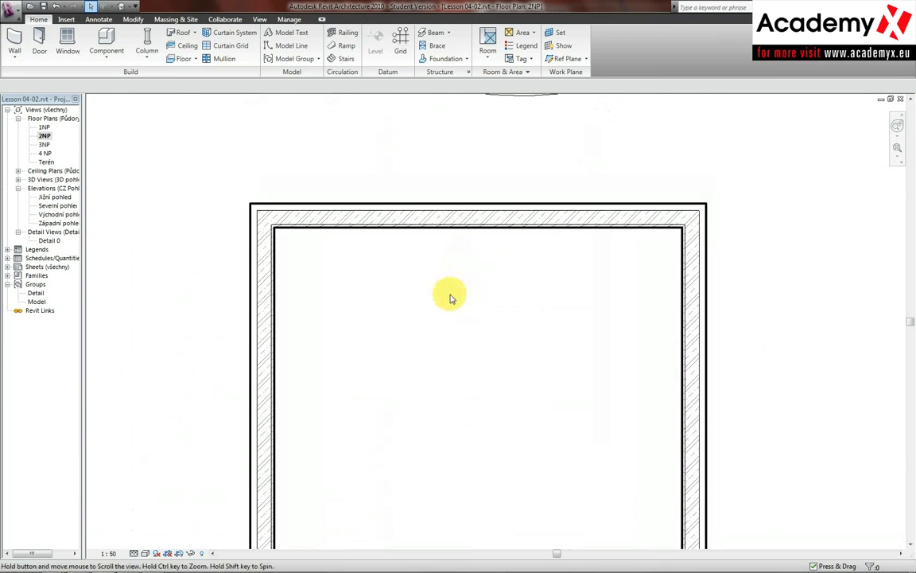
pyautogui.scroll(-2, 446, 297)
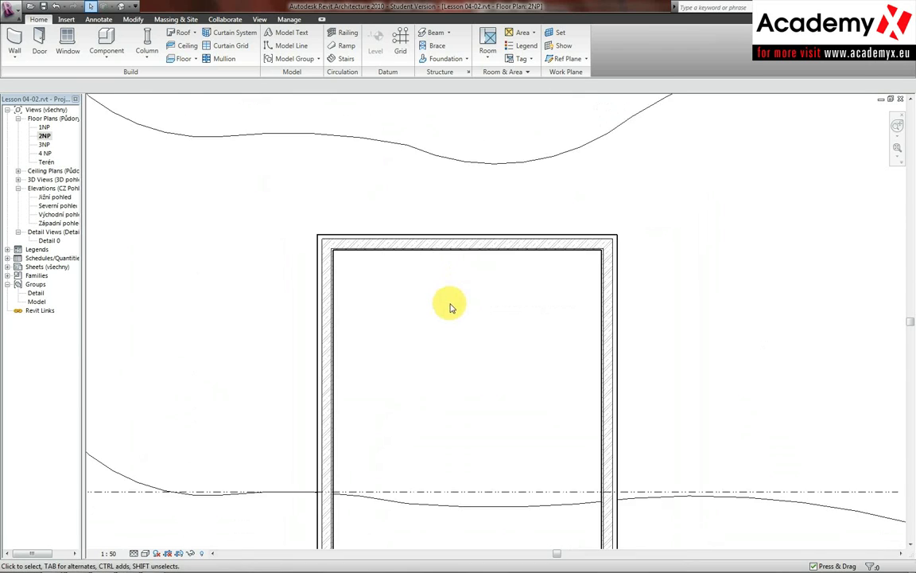
pyautogui.scroll(1, 383, 238)
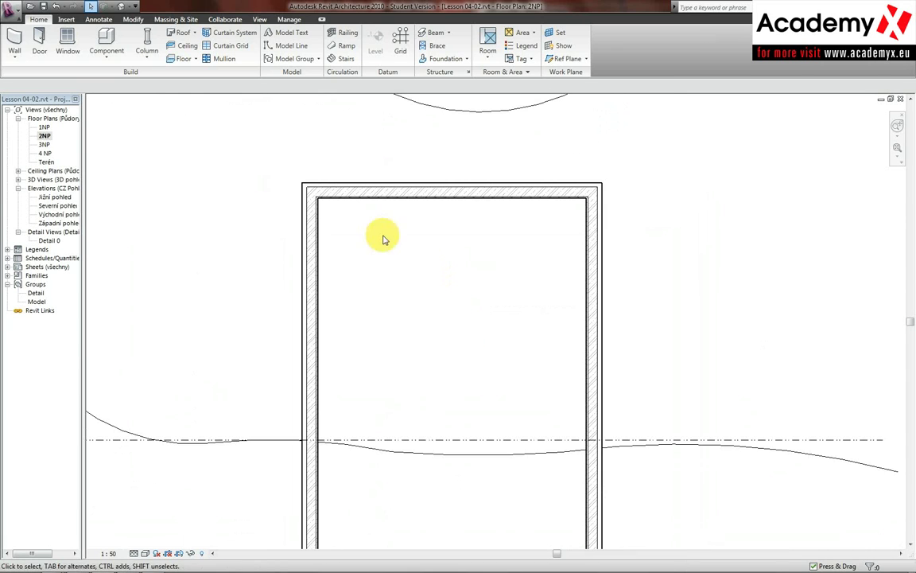
# Step: Start the Wall tool with the Basic Wall ŽB 180 type selected
pyautogui.click(14, 44)
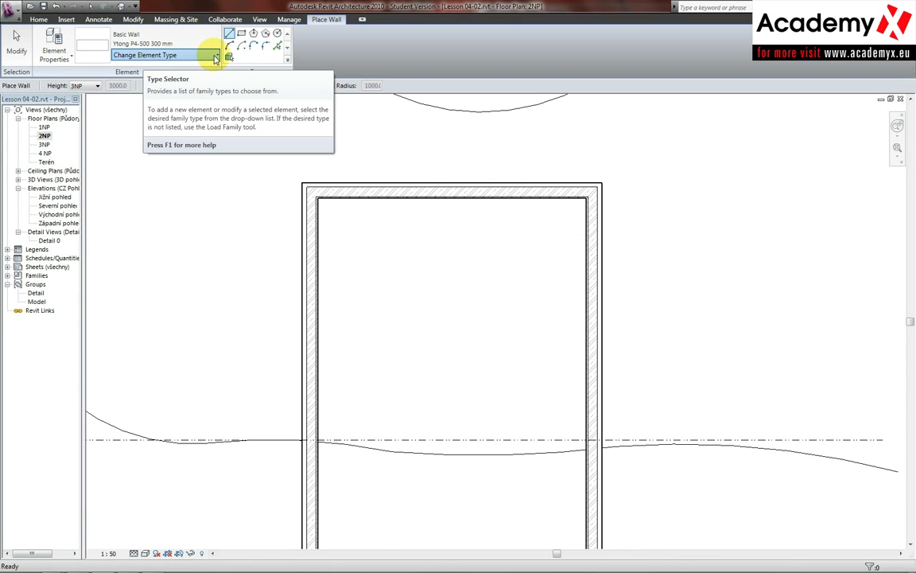
pyautogui.click(215, 60)
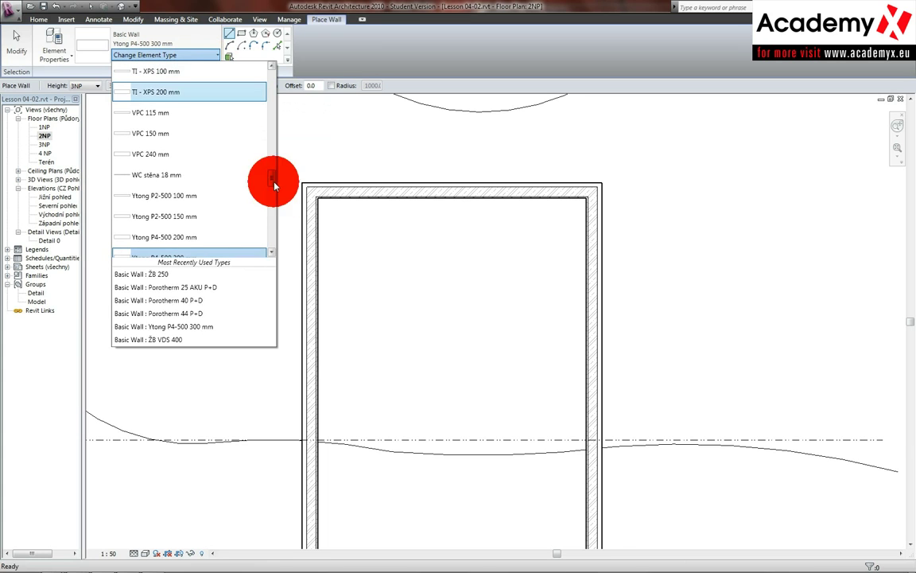
pyautogui.moveTo(272, 175)
pyautogui.mouseDown()
pyautogui.moveTo(279, 249)
pyautogui.moveTo(279, 208)
pyautogui.mouseUp()
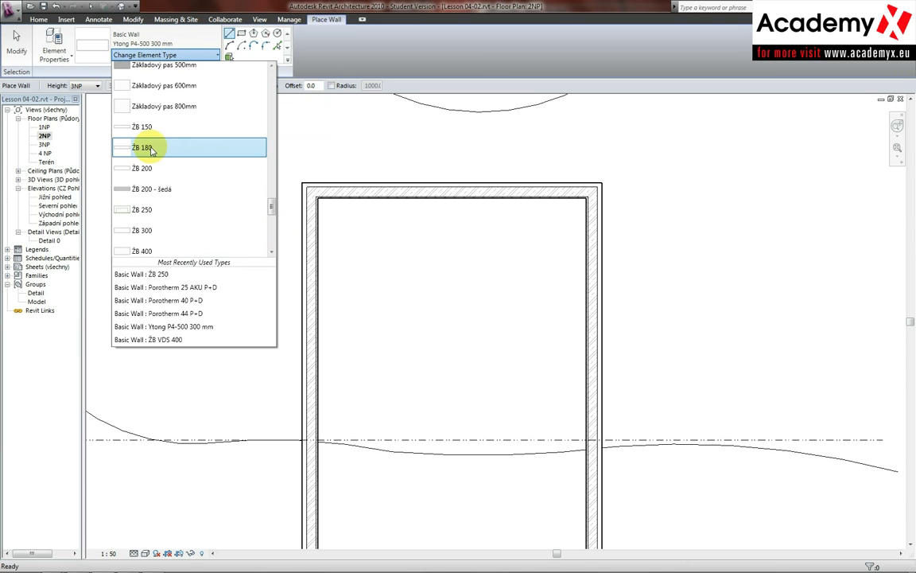
pyautogui.click(152, 148)
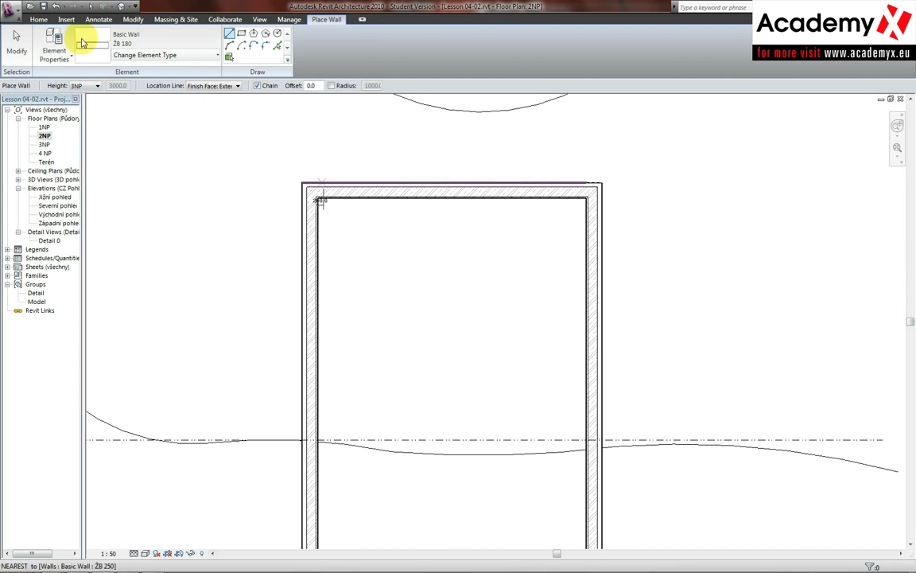
pyautogui.click(72, 60)
# Step: Duplicate the ŽB 180 wall type as a new type named 'ŽB 180 + OBKLAD'
pyautogui.click(71, 60)
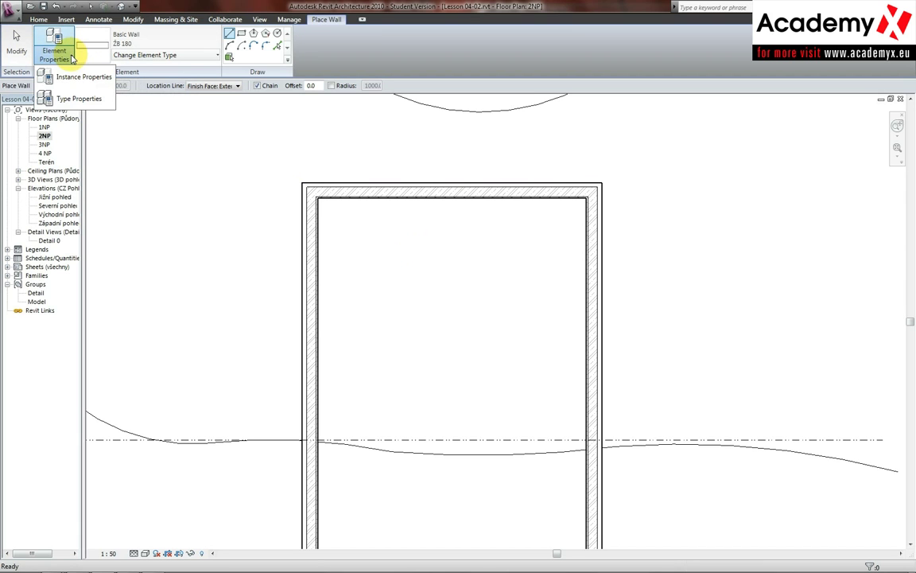
pyautogui.click(72, 90)
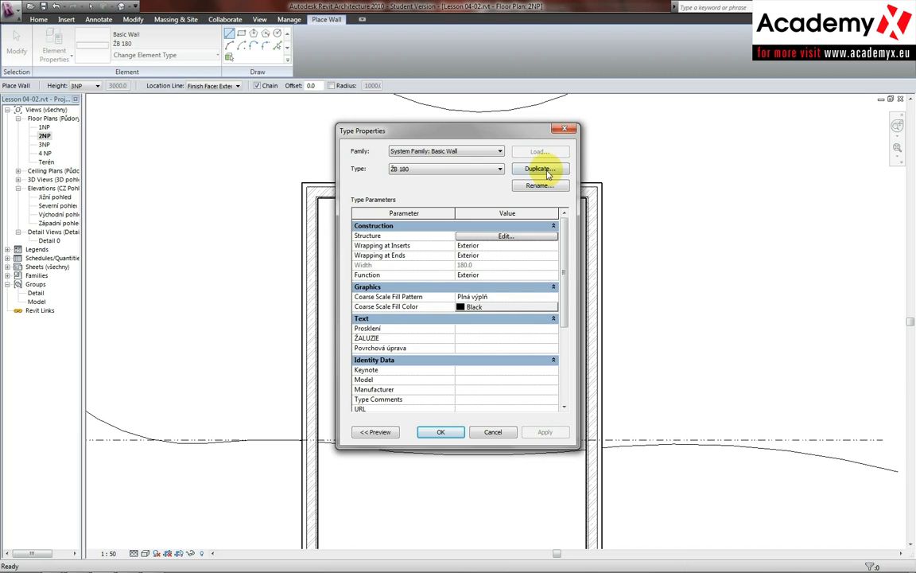
pyautogui.click(547, 171)
pyautogui.click(465, 282)
pyautogui.write('ŽB 180+OBKLAD')
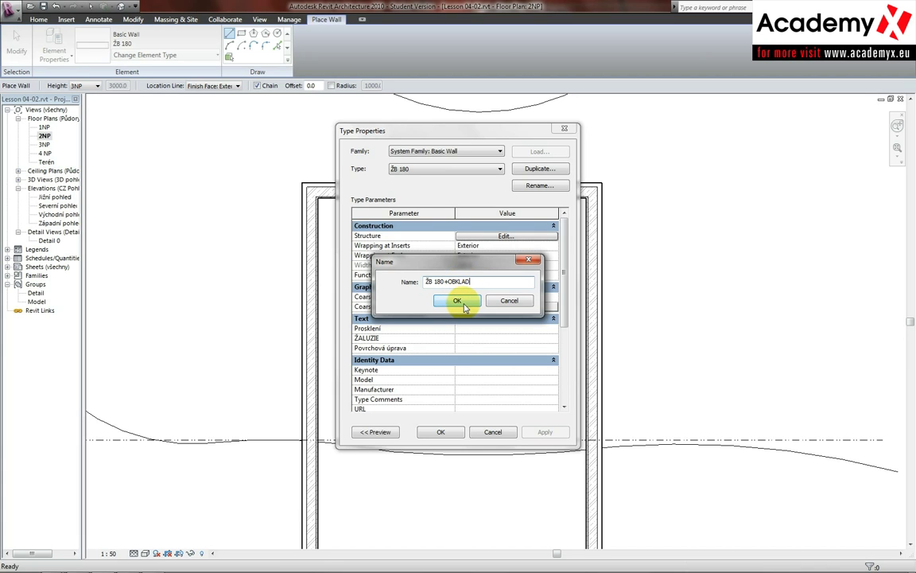
pyautogui.click(448, 281)
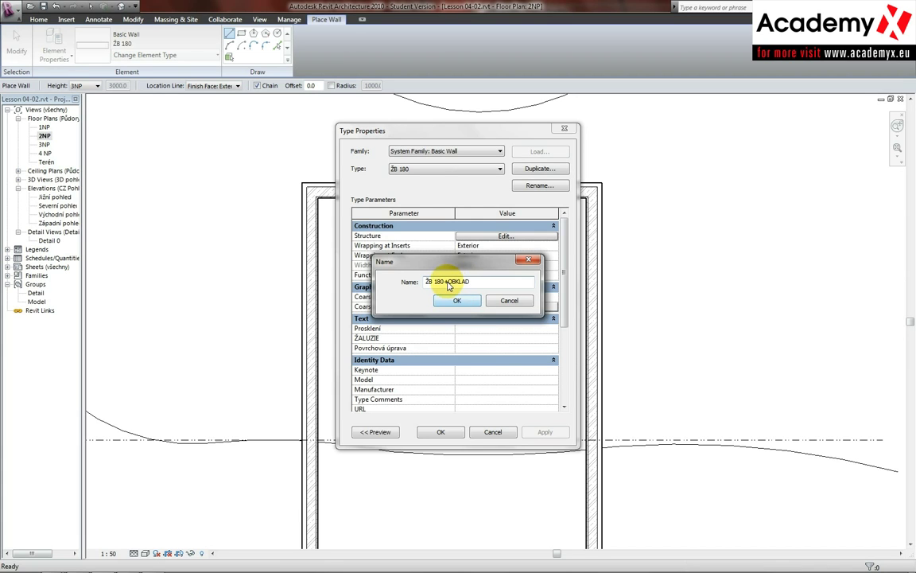
pyautogui.click(458, 300)
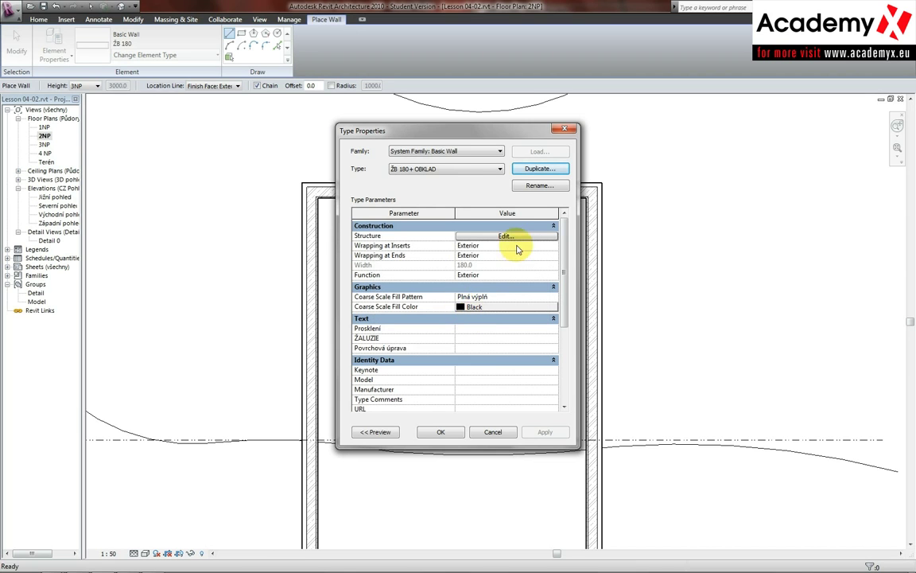
# Step: Insert two new layers, placing one on the exterior face and one on the interior face
pyautogui.click(523, 240)
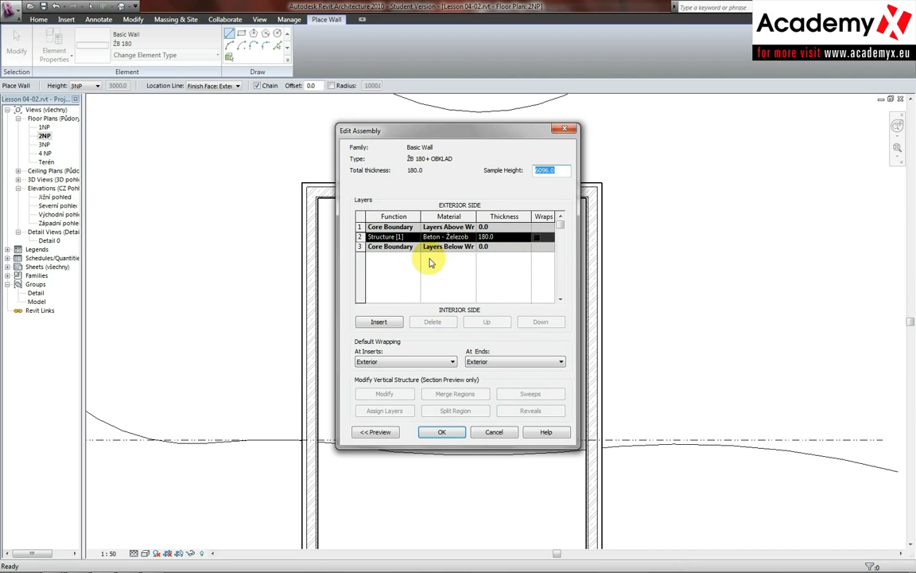
pyautogui.click(387, 322)
pyautogui.click(387, 322)
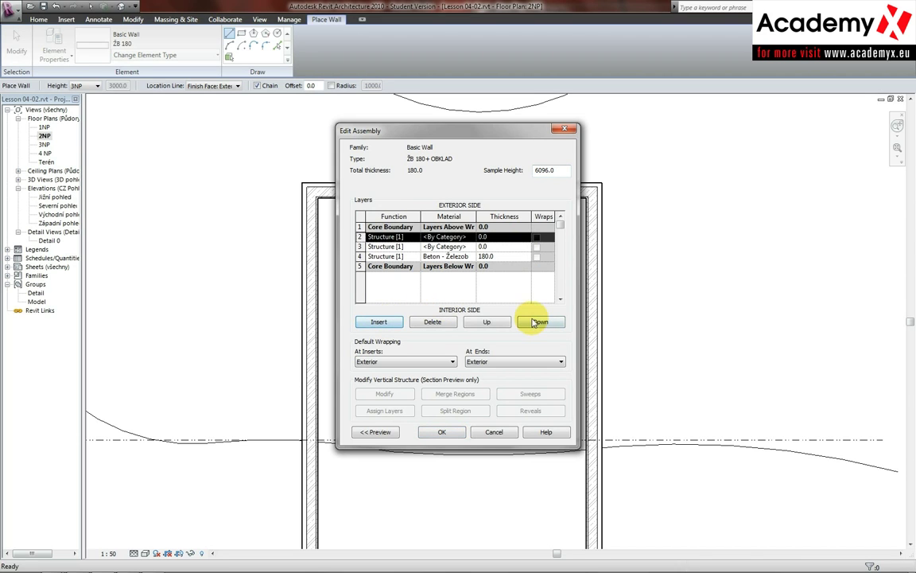
pyautogui.click(487, 321)
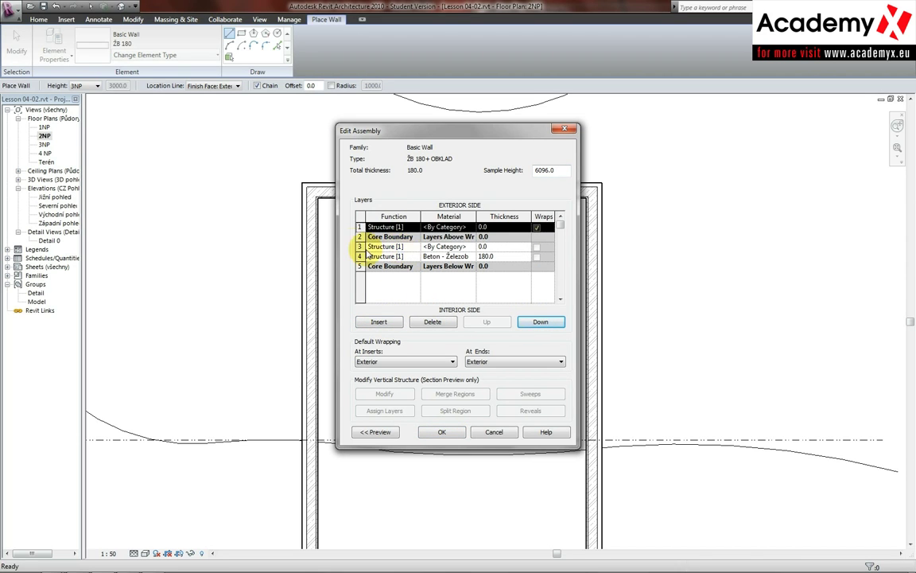
pyautogui.click(360, 247)
pyautogui.click(540, 322)
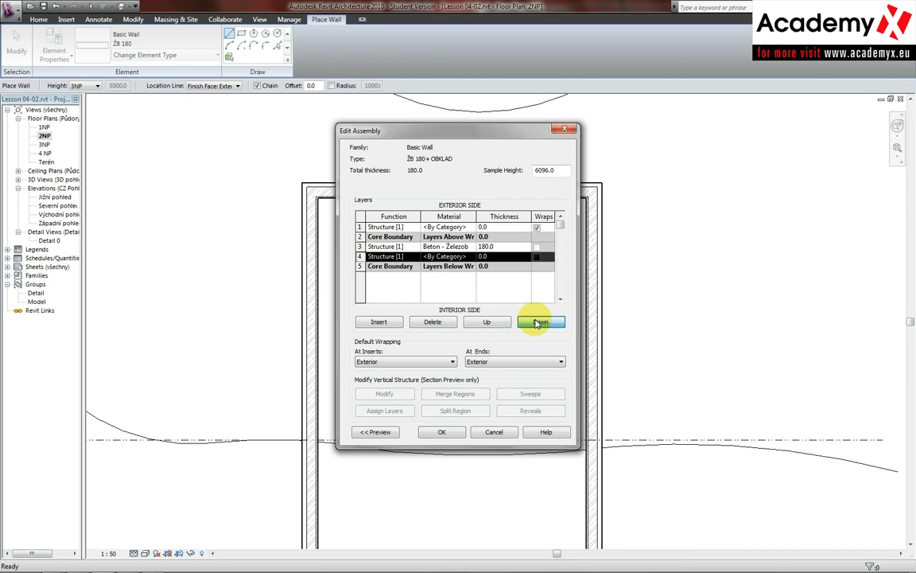
pyautogui.click(540, 322)
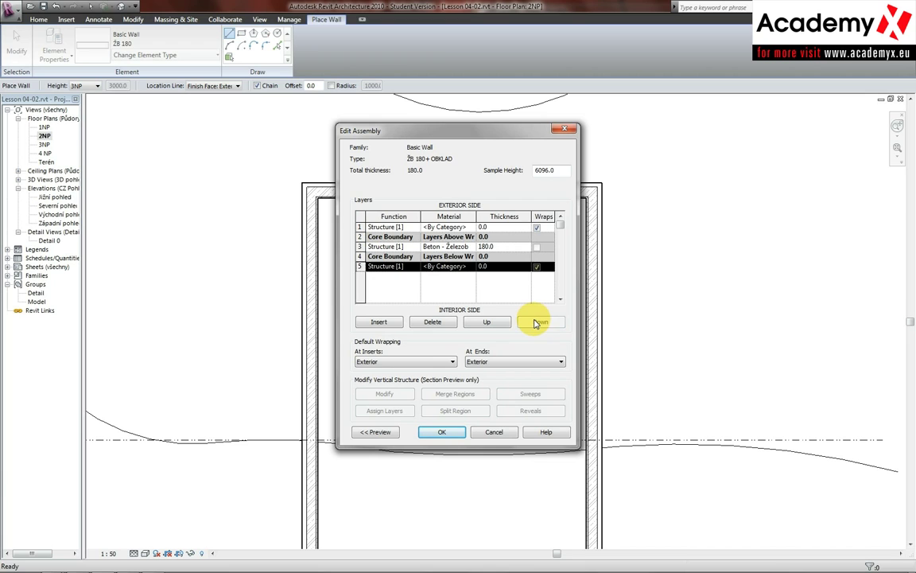
# Step: Set both new outer layers to 30 thick, bringing the wall to 240 total
pyautogui.click(504, 228)
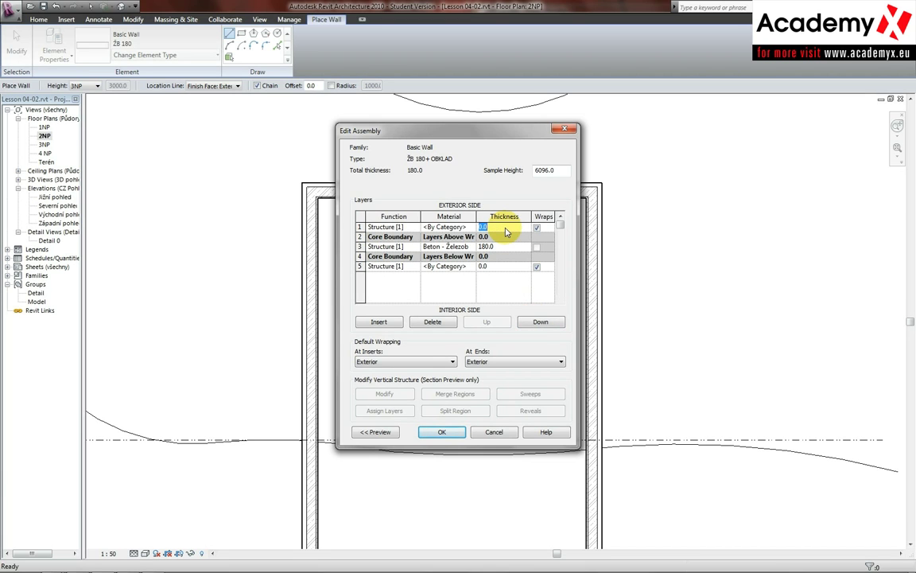
pyautogui.write('50')
pyautogui.moveTo(506, 232); pyautogui.dragTo(468, 228)
pyautogui.write('30')
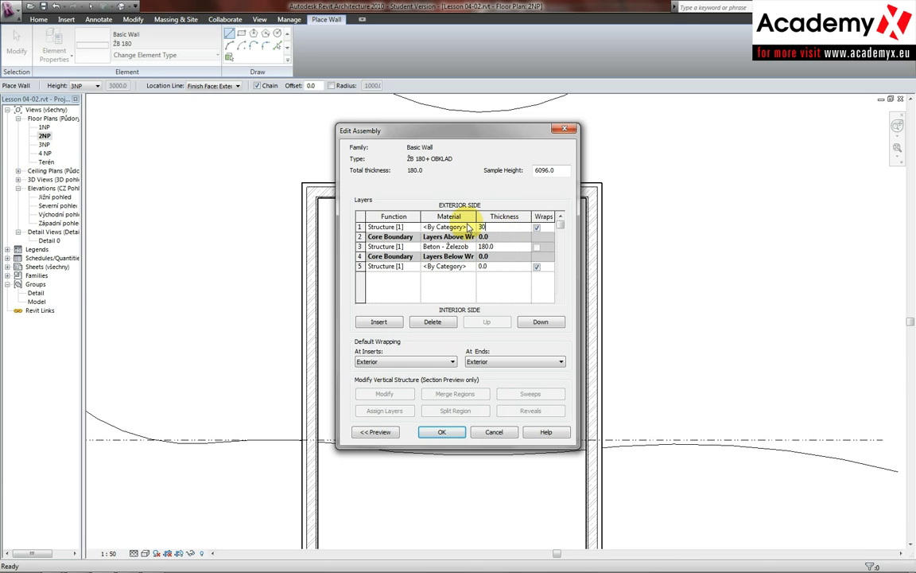
pyautogui.click(497, 268)
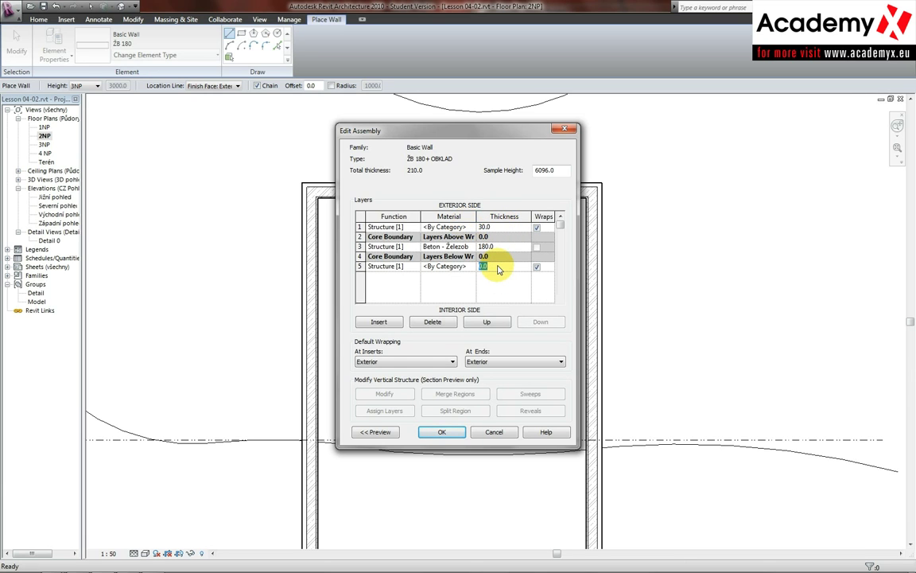
pyautogui.write('30')
pyautogui.click(471, 227)
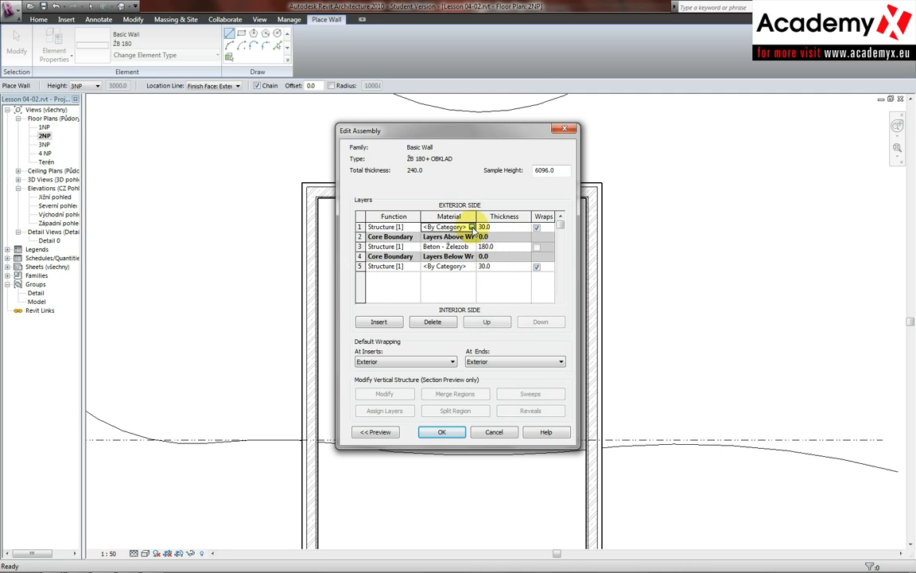
pyautogui.click(472, 228)
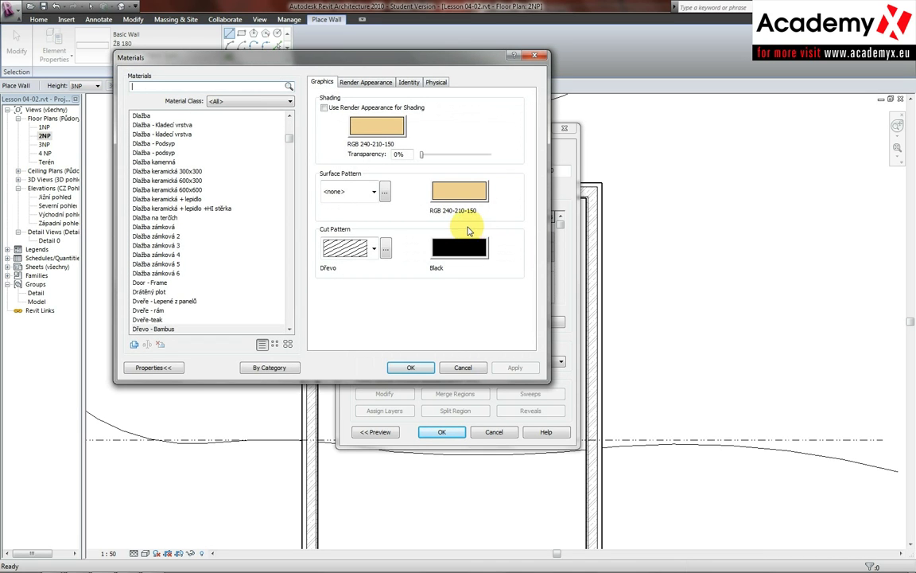
# Step: Assign Dřevo - Bambus to both outer layers, leaving the concrete core material unchanged
pyautogui.click(153, 328)
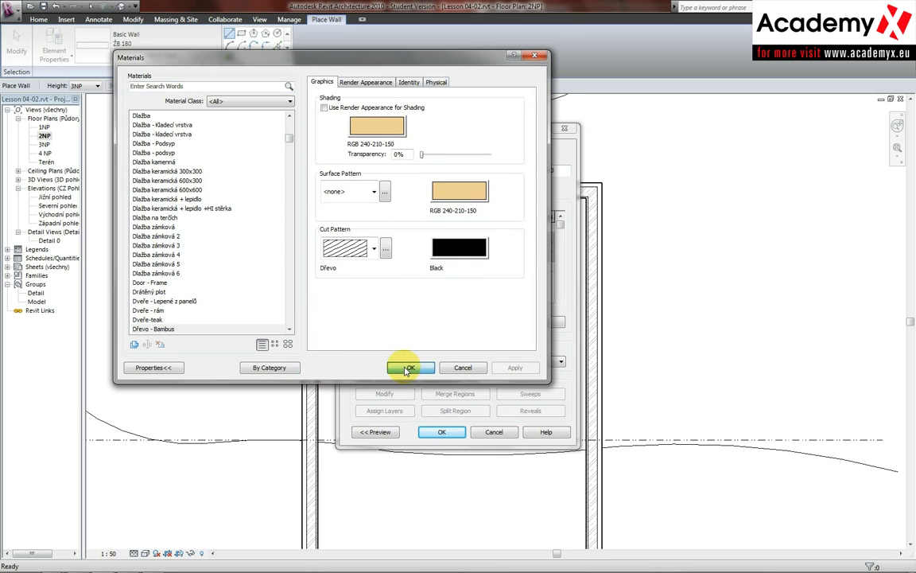
pyautogui.click(405, 371)
pyautogui.click(468, 266)
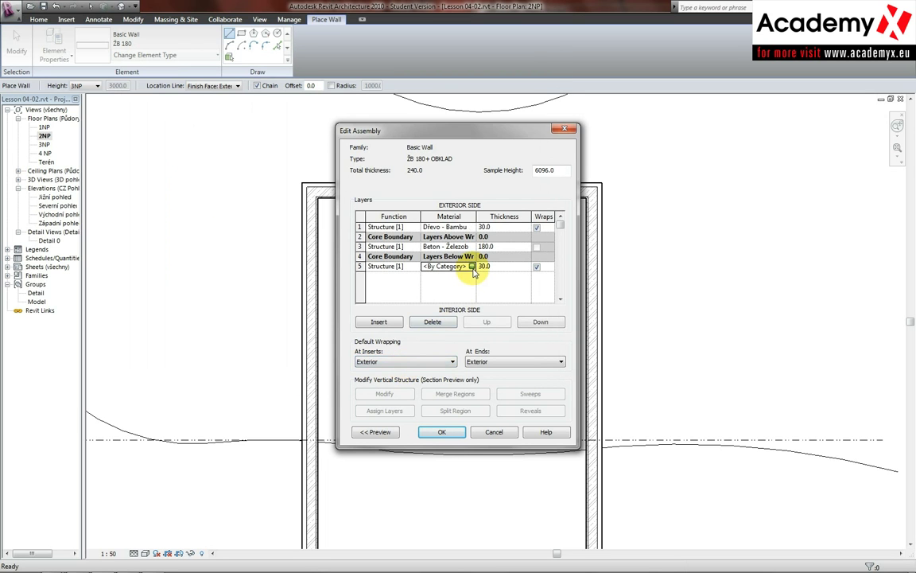
pyautogui.click(472, 266)
pyautogui.click(159, 329)
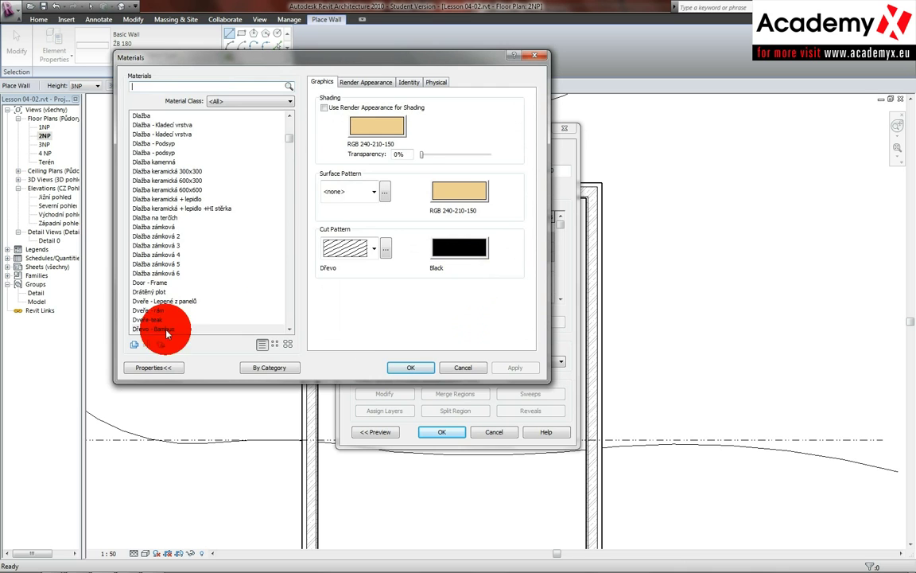
pyautogui.click(407, 367)
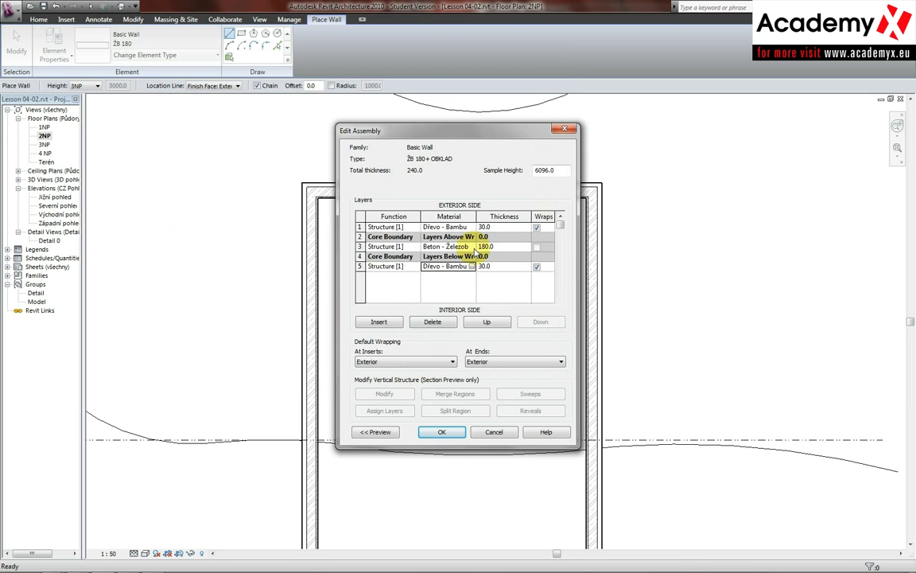
pyautogui.click(468, 247)
pyautogui.click(472, 246)
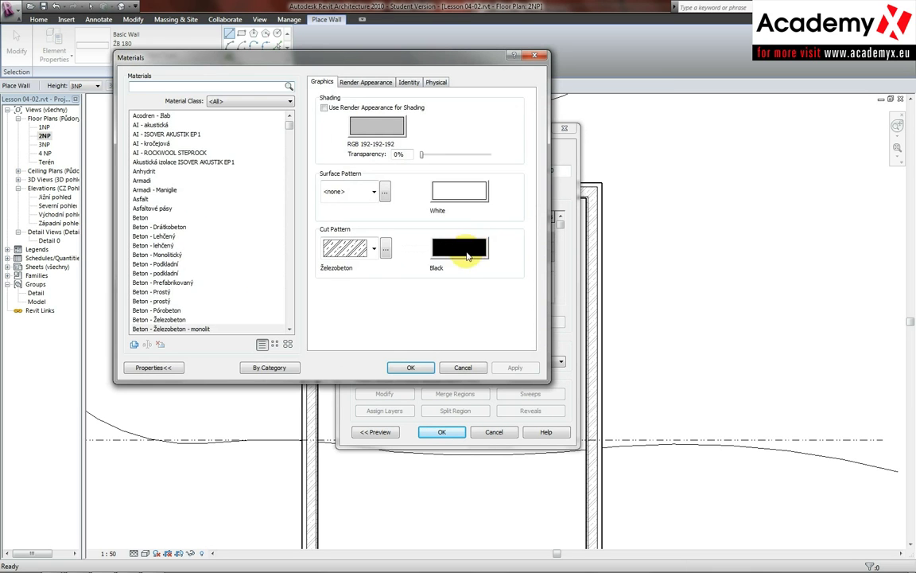
pyautogui.click(412, 368)
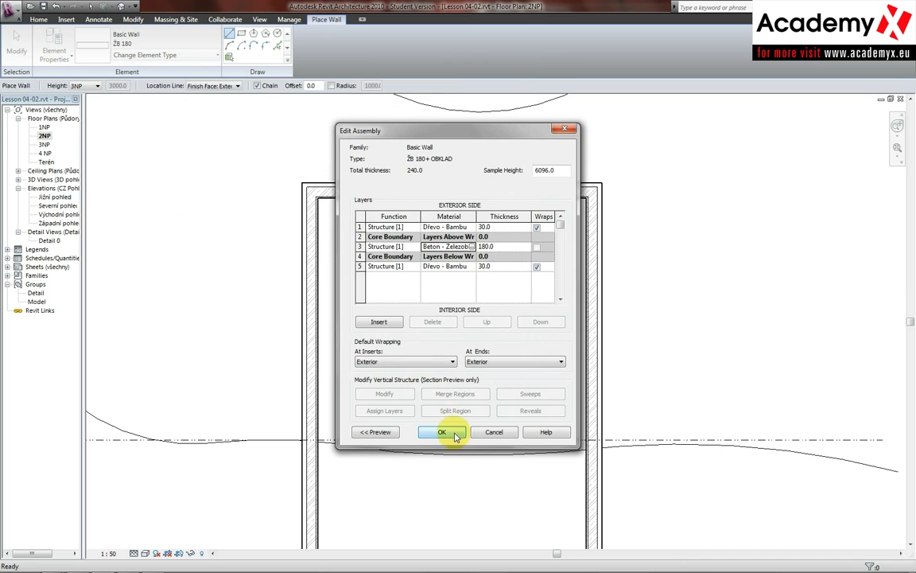
pyautogui.click(456, 436)
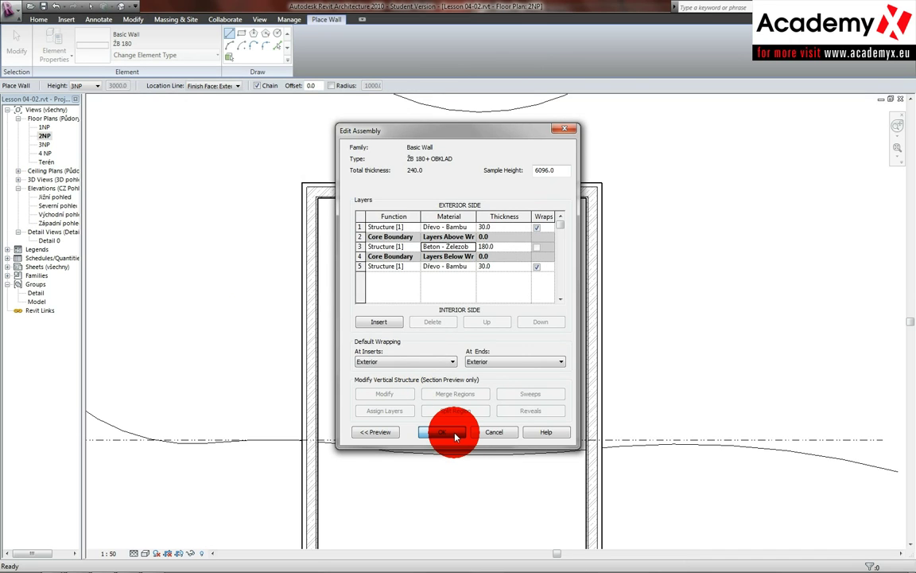
# Step: Set layers 1 and 5 to Finish 1 [4] and apply the structure
pyautogui.click(398, 226)
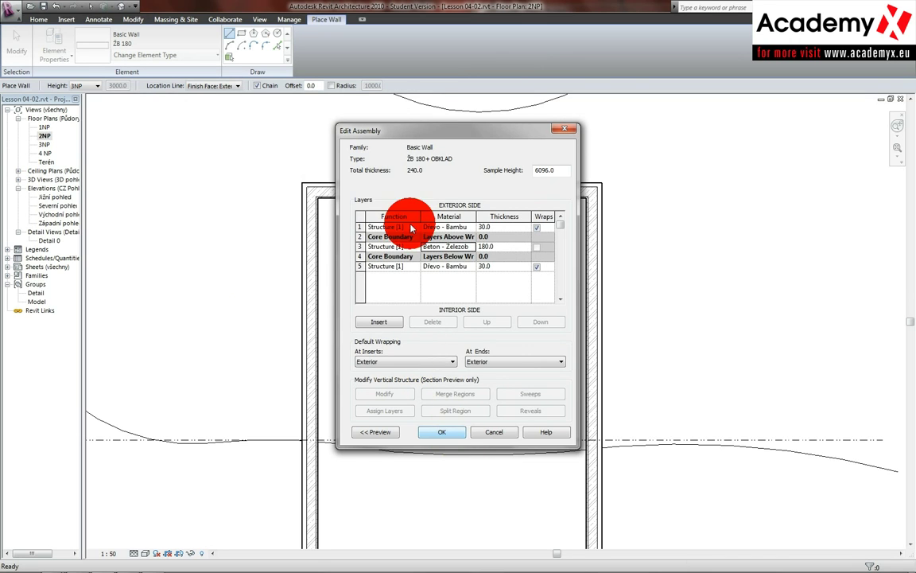
pyautogui.click(402, 269)
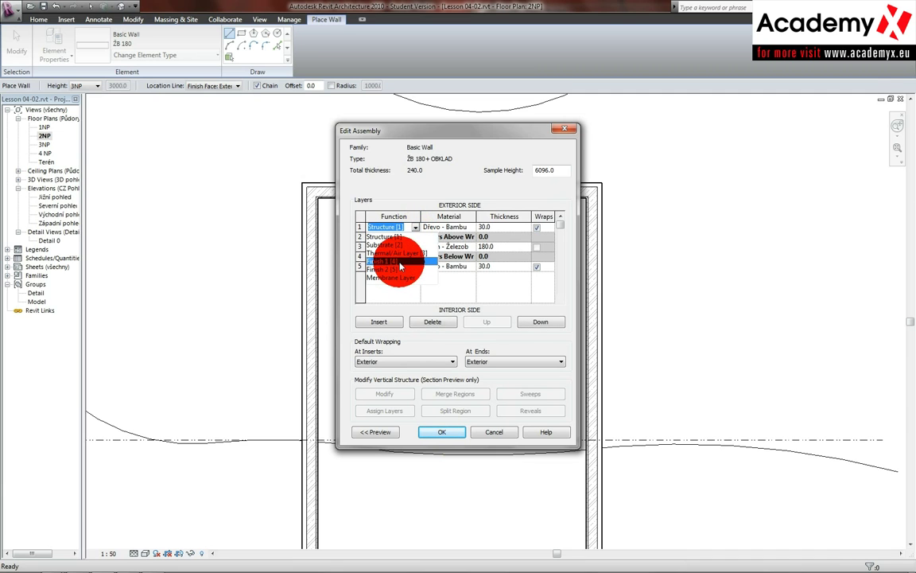
pyautogui.click(400, 267)
pyautogui.click(395, 265)
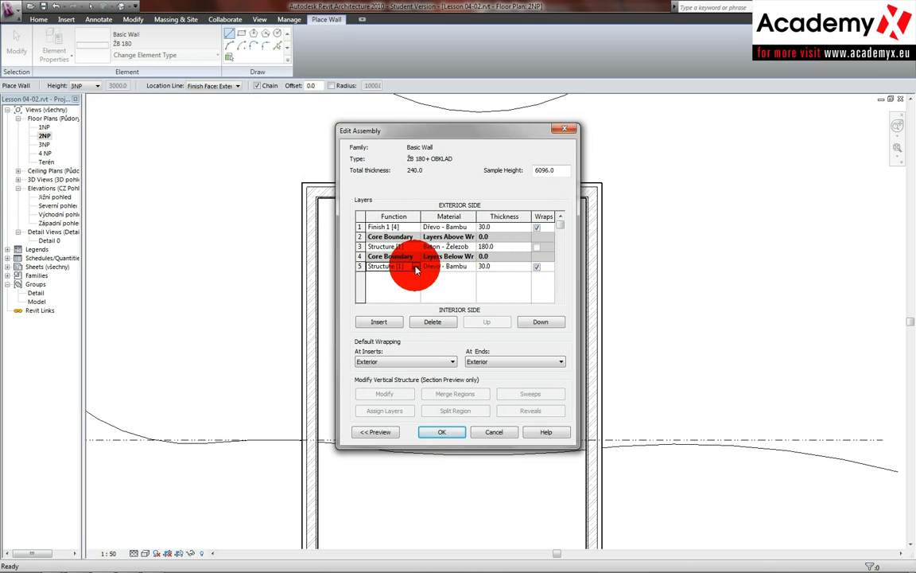
pyautogui.click(390, 300)
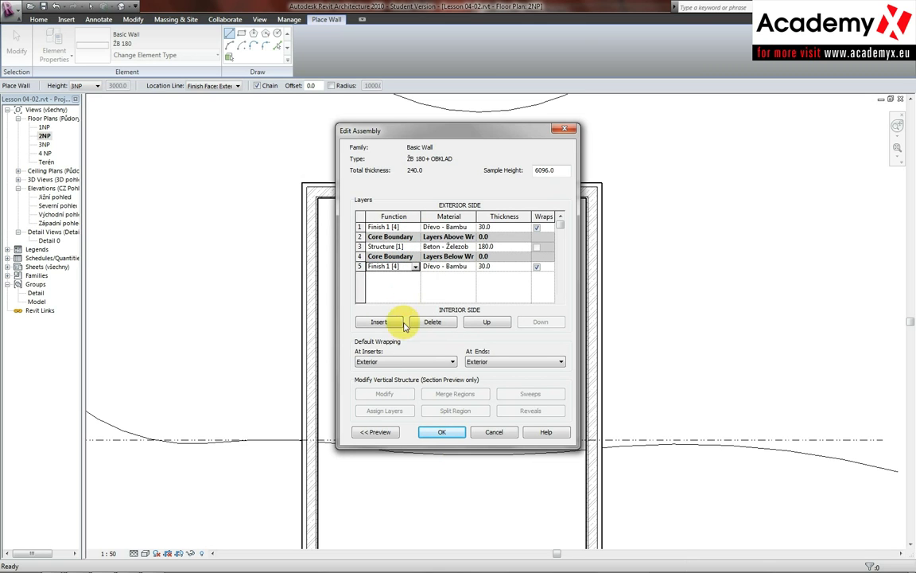
pyautogui.click(437, 431)
# Step: Draw a vertical ŽB 180 + OBKLAD wall from the top wall to the bottom wall
pyautogui.click(444, 374)
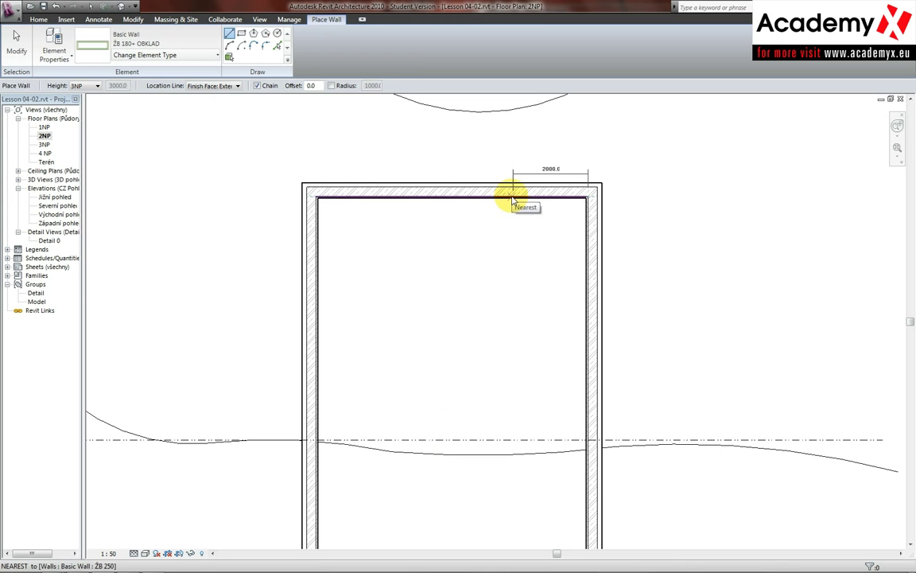
pyautogui.click(513, 199)
pyautogui.scroll(-2, 512, 215)
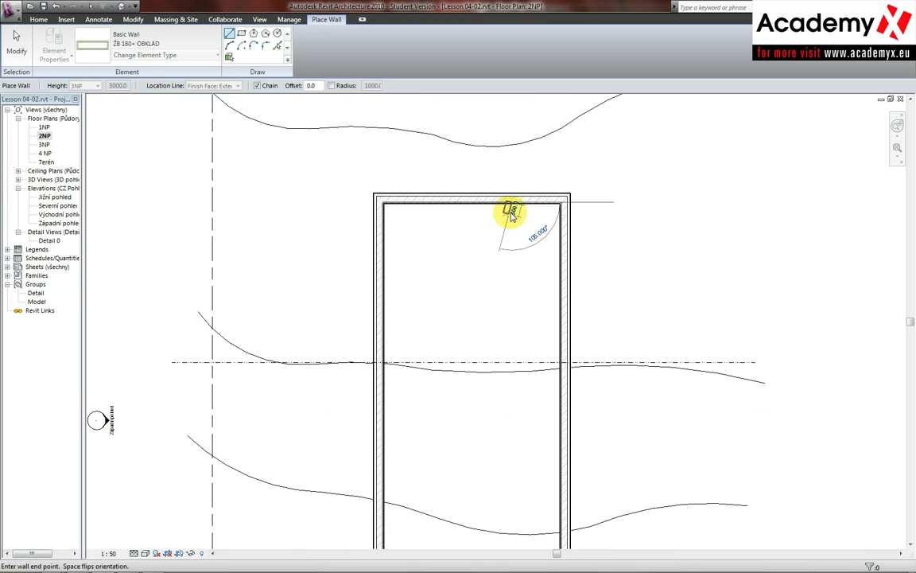
pyautogui.scroll(-2, 511, 213)
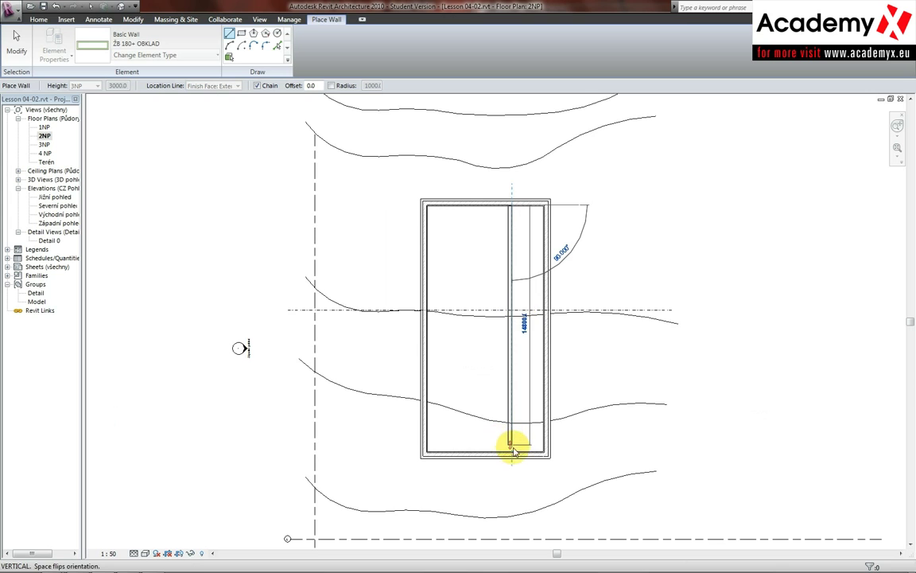
pyautogui.click(513, 451)
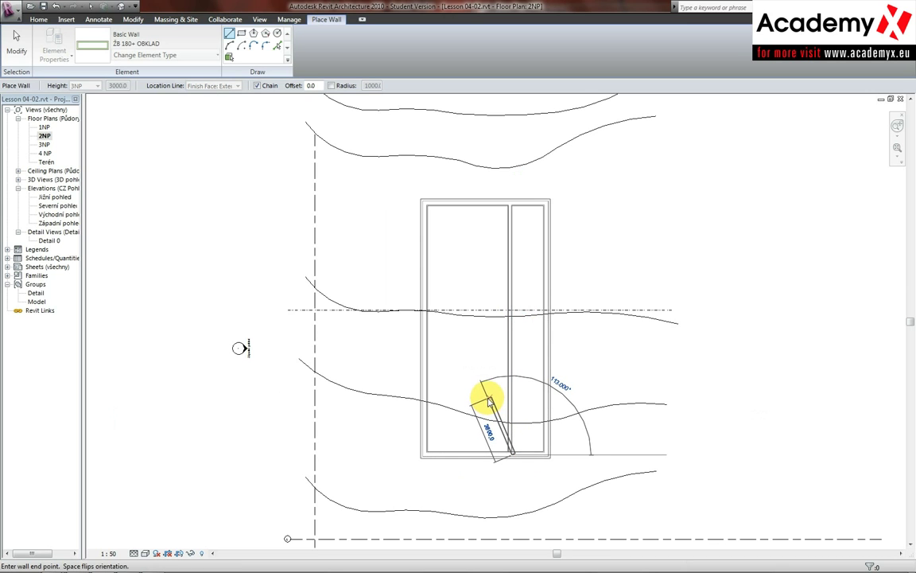
pyautogui.press('Escape')
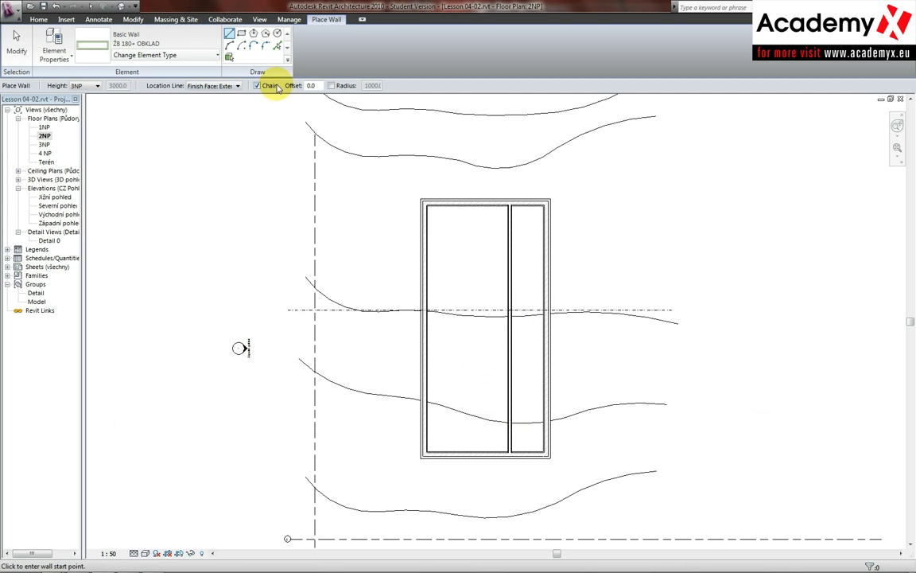
# Step: Draw two horizontal walls from the left wall to the vertical wall, forming three rooms
pyautogui.click(426, 389)
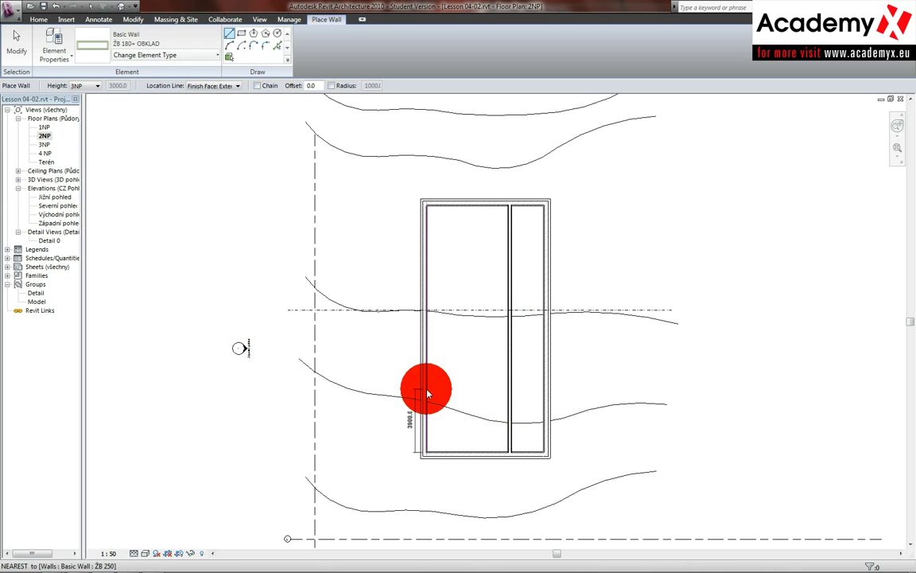
pyautogui.click(512, 389)
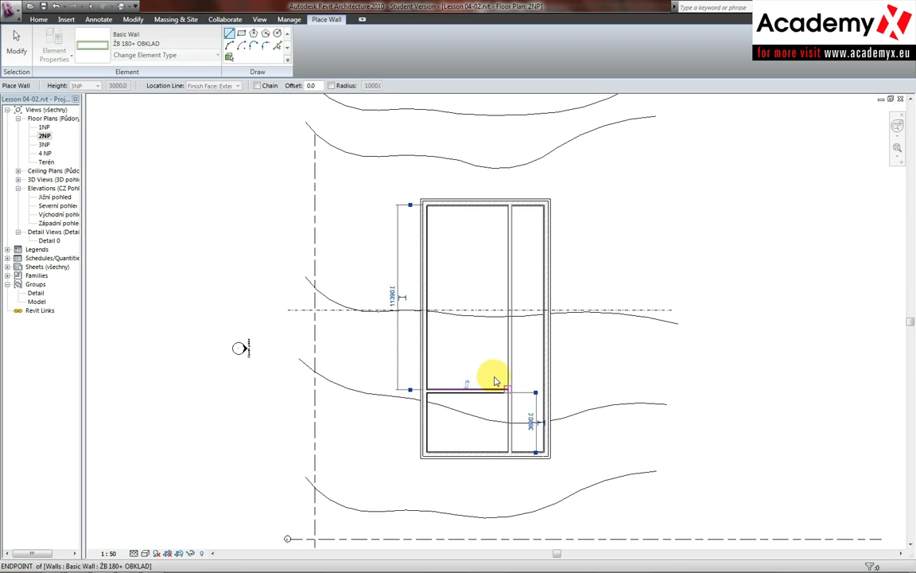
pyautogui.click(427, 294)
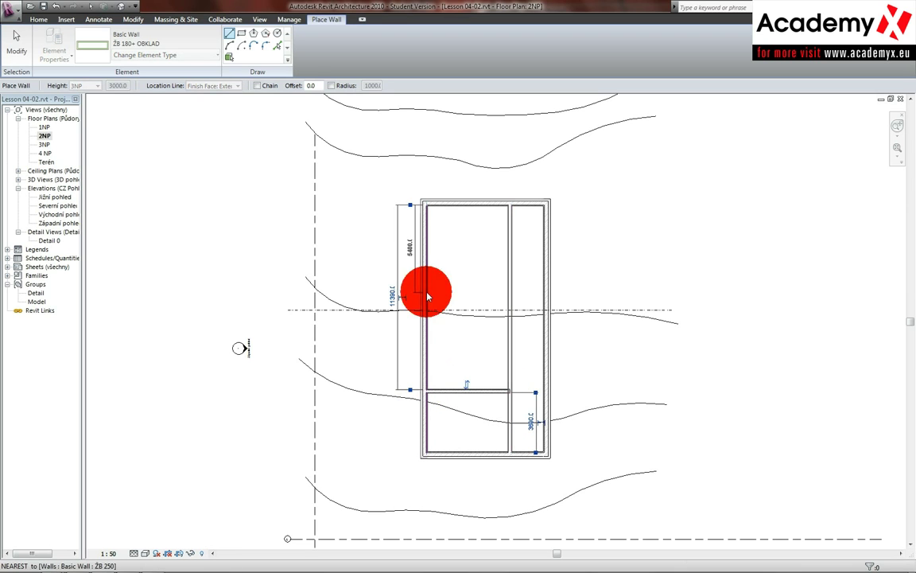
pyautogui.click(511, 295)
pyautogui.scroll(1, 450, 339)
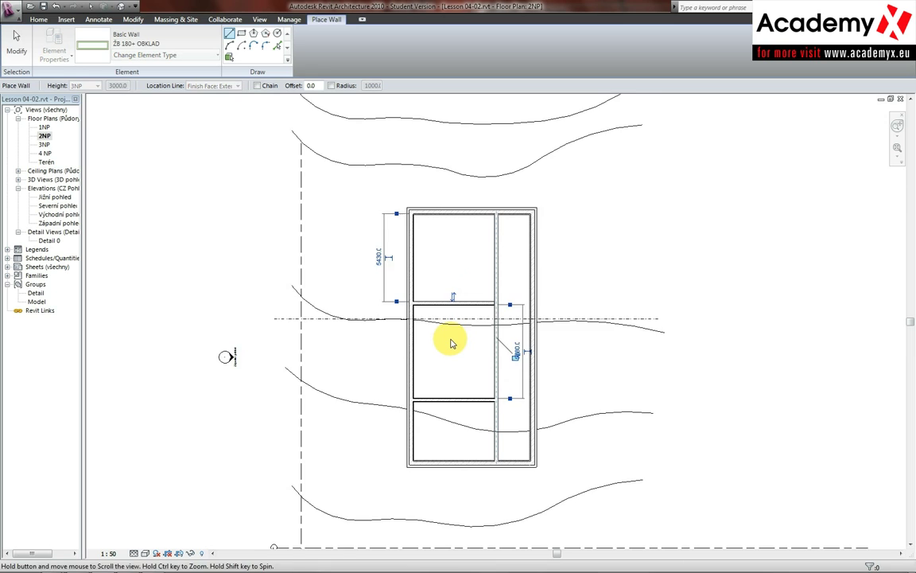
pyautogui.scroll(1, 451, 343)
pyautogui.scroll(2, 450, 344)
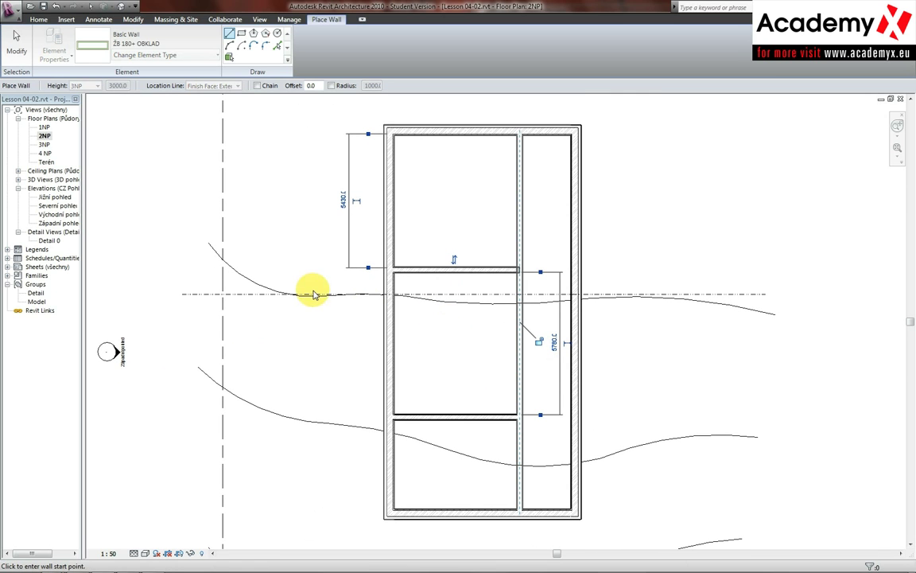
# Step: Place an aligned dimension string from the top wall through the partitions to the bottom wall
pyautogui.click(101, 22)
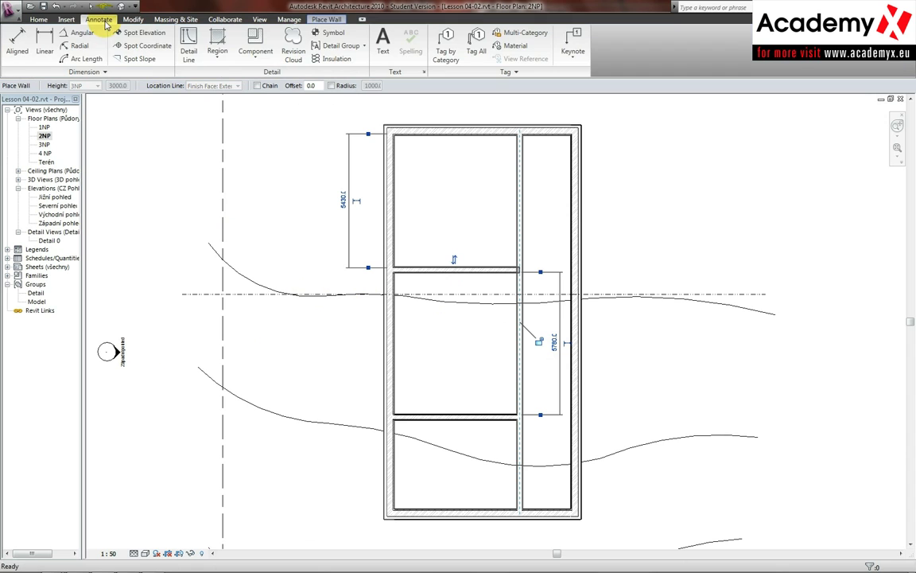
pyautogui.click(19, 38)
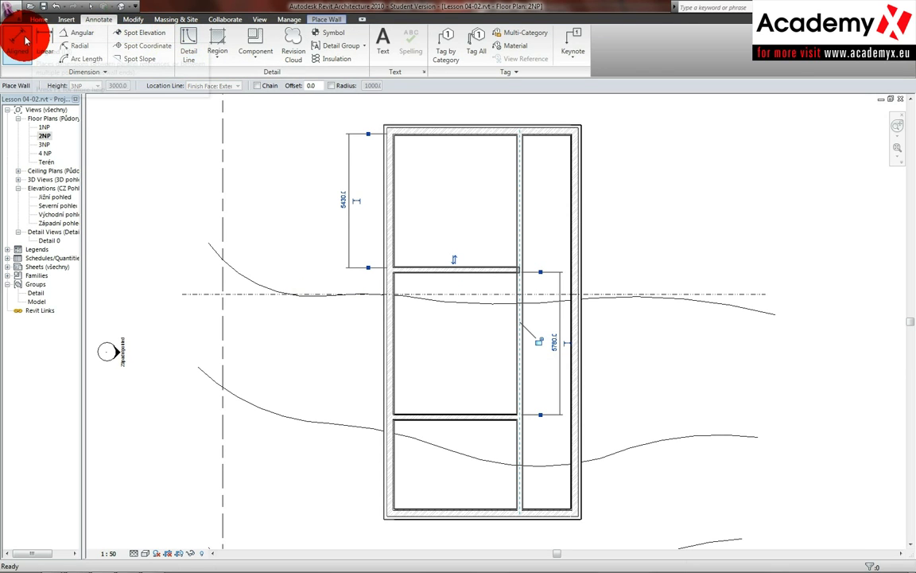
pyautogui.scroll(-2, 471, 144)
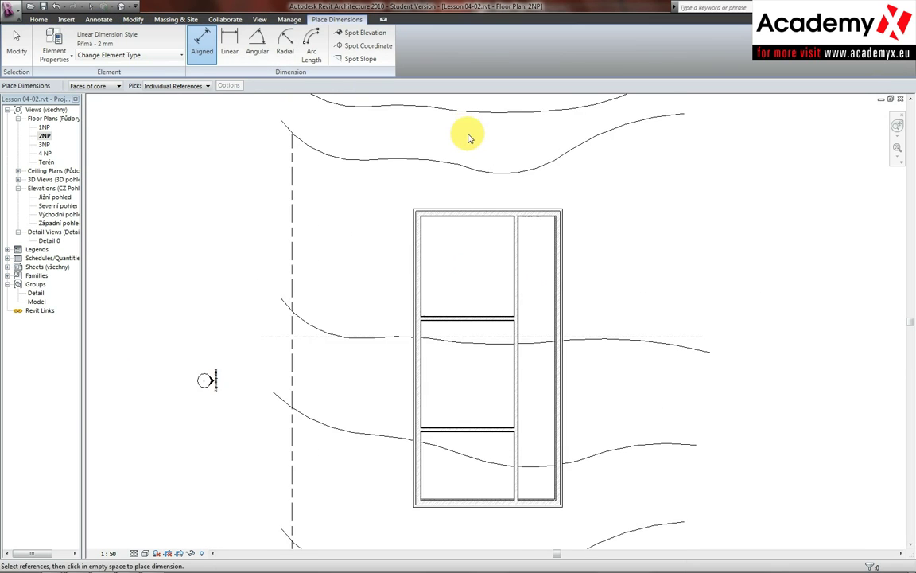
pyautogui.scroll(2, 466, 135)
pyautogui.scroll(2, 463, 206)
pyautogui.scroll(3, 479, 241)
pyautogui.scroll(-1, 480, 241)
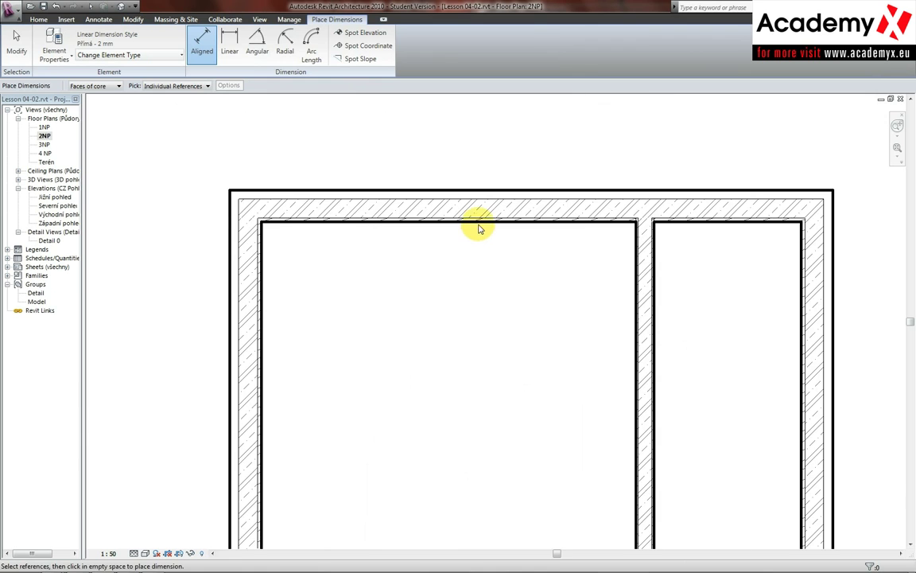
pyautogui.scroll(-2, 478, 227)
pyautogui.scroll(-1, 485, 275)
pyautogui.click(485, 276)
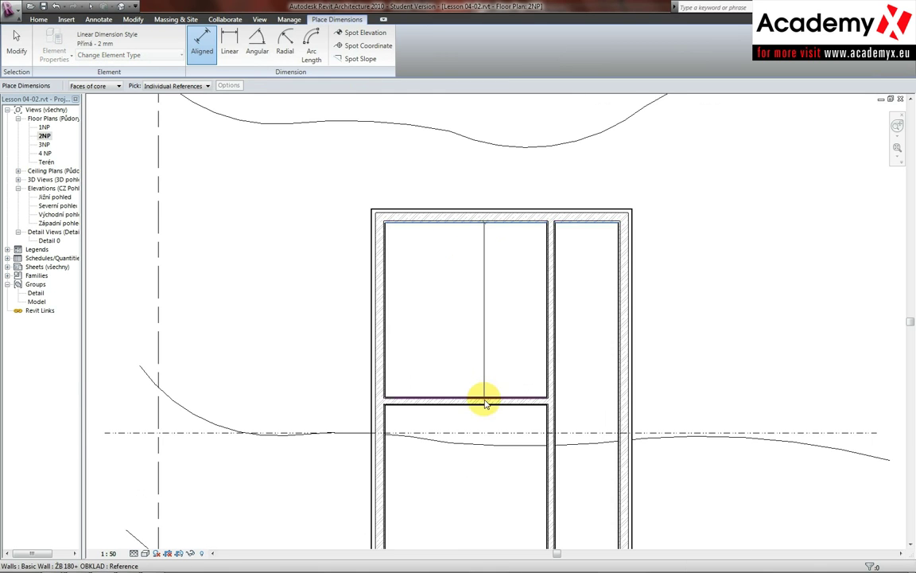
pyautogui.scroll(3, 485, 394)
pyautogui.scroll(-1, 497, 366)
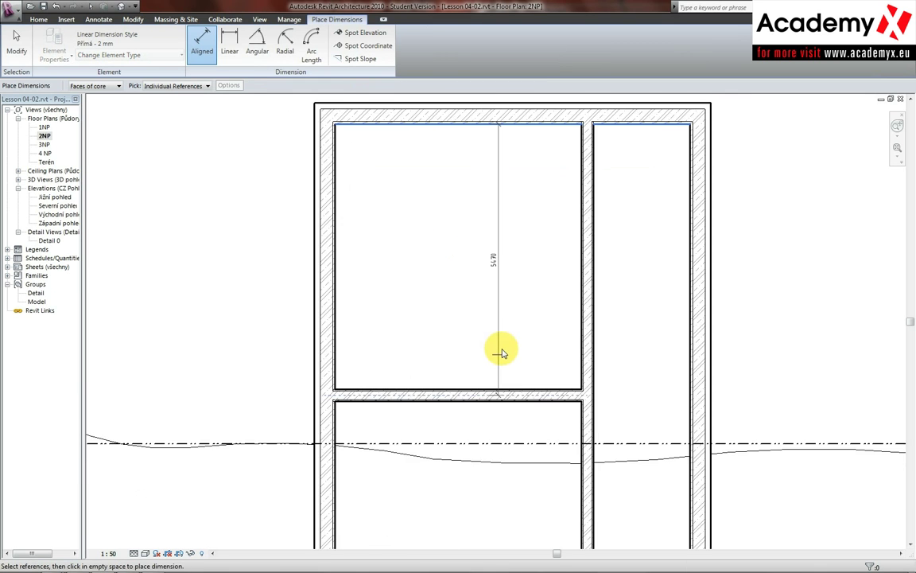
pyautogui.scroll(-1, 501, 348)
pyautogui.scroll(-3, 501, 346)
pyautogui.scroll(2, 505, 496)
pyautogui.scroll(1, 507, 461)
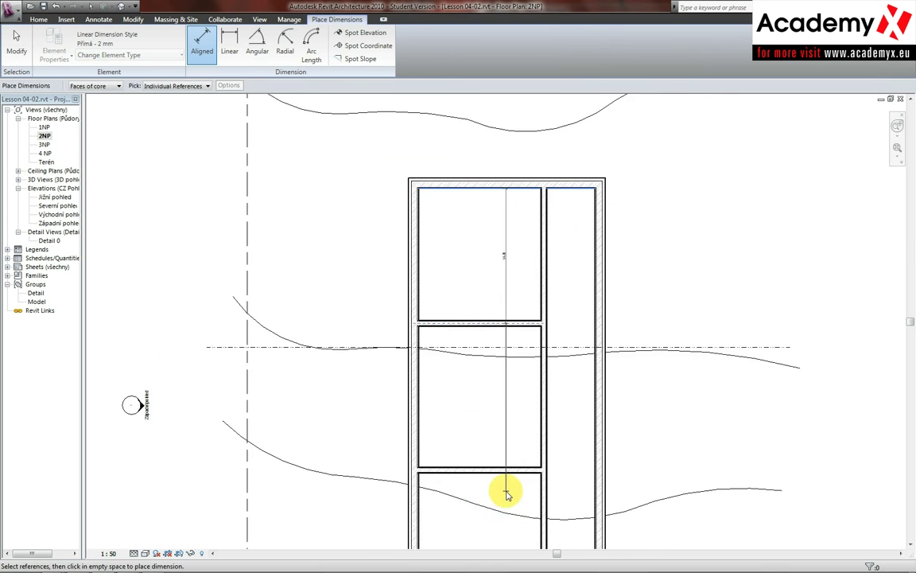
pyautogui.scroll(2, 508, 430)
pyautogui.scroll(3, 513, 437)
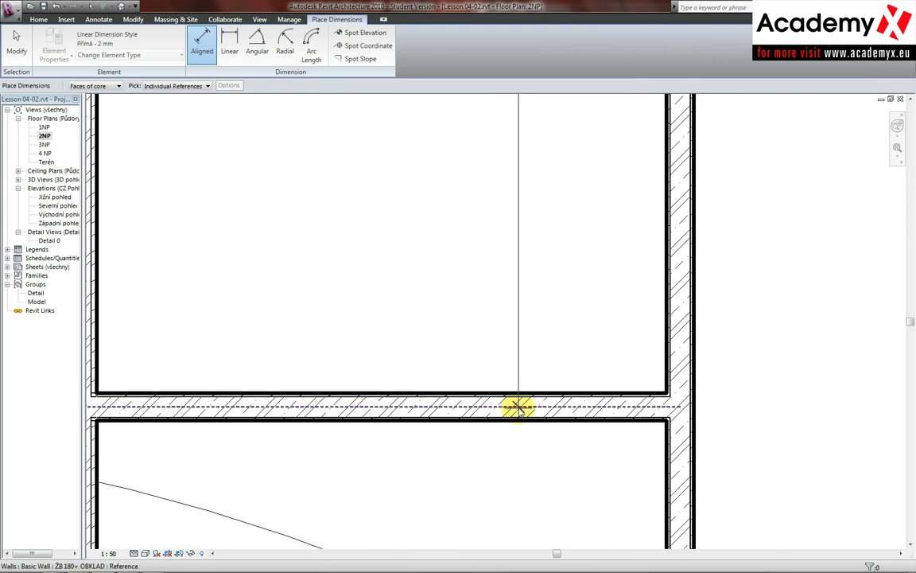
pyautogui.scroll(-4, 521, 375)
pyautogui.scroll(2, 519, 493)
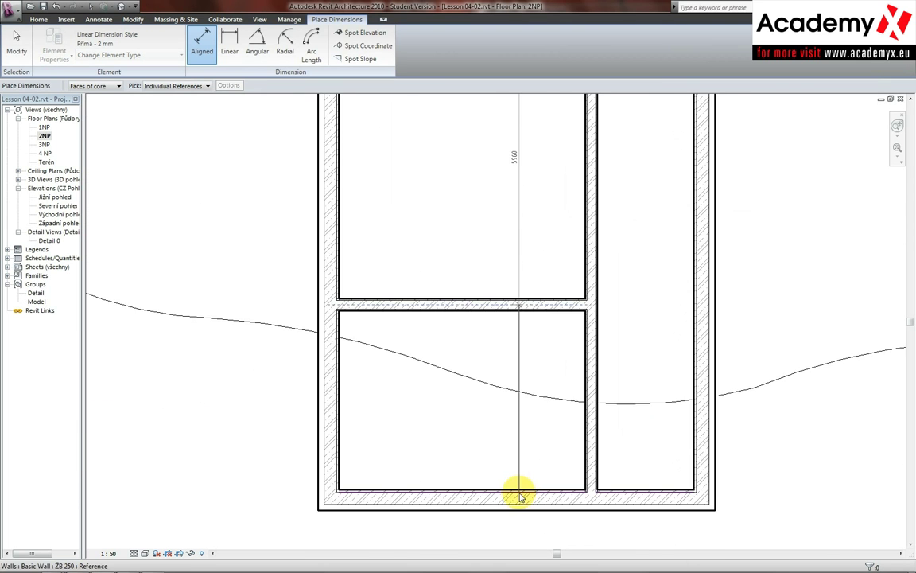
pyautogui.scroll(1, 523, 491)
pyautogui.click(525, 488)
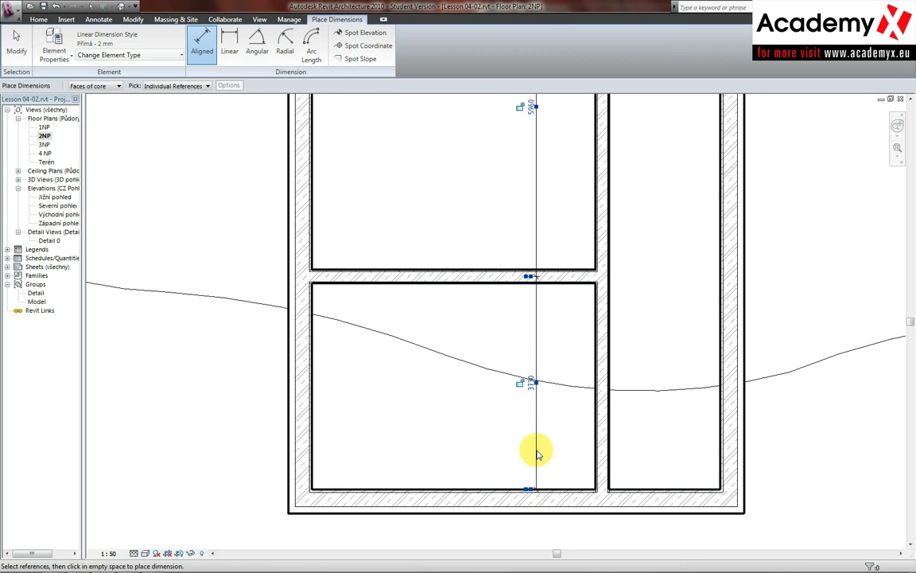
# Step: Toggle EQ on the dimension string to equalise the three room depths
pyautogui.moveTo(530, 322)
pyautogui.mouseDown(button='middle')
pyautogui.moveTo(515, 409)
pyautogui.moveTo(488, 232)
pyautogui.moveTo(466, 184)
pyautogui.mouseUp(button='middle')
pyautogui.click(477, 163)
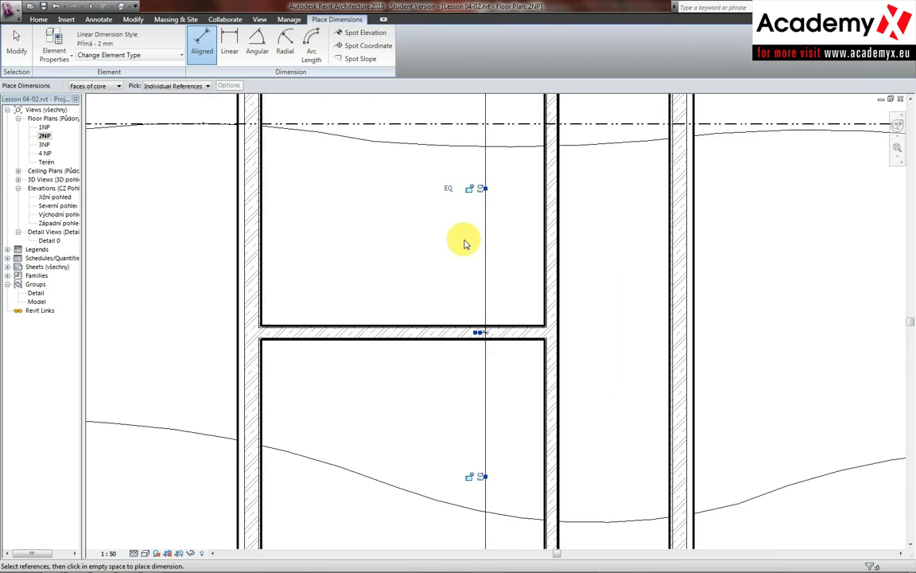
pyautogui.scroll(-3, 466, 244)
pyautogui.moveTo(466, 244)
pyautogui.mouseDown(button='middle')
pyautogui.moveTo(463, 188)
pyautogui.moveTo(450, 351)
pyautogui.mouseUp(button='middle')
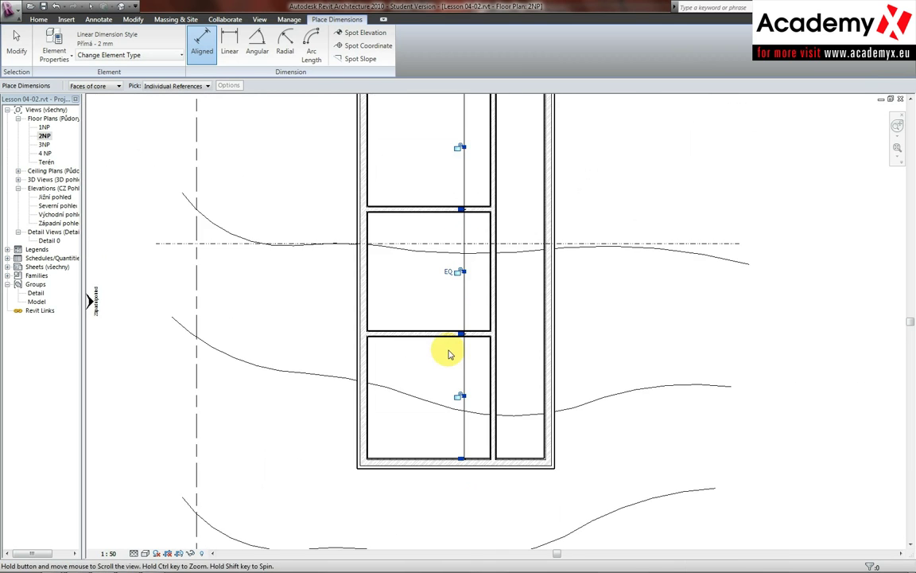
pyautogui.scroll(-1, 466, 261)
pyautogui.moveTo(466, 262); pyautogui.dragTo(465, 332, button='middle')
pyautogui.scroll(1, 463, 333)
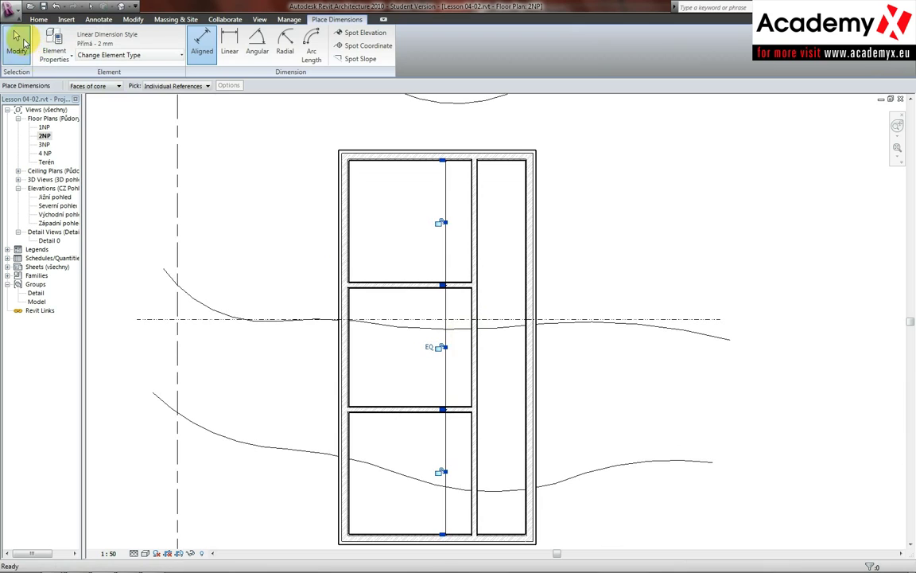
# Step: Select the three new ŽB 180 + OBKLAD interior partition walls, including the lower horizontal one
pyautogui.click(16, 37)
pyautogui.moveTo(491, 207)
pyautogui.mouseDown()
pyautogui.moveTo(470, 318)
pyautogui.moveTo(466, 411)
pyautogui.mouseUp()
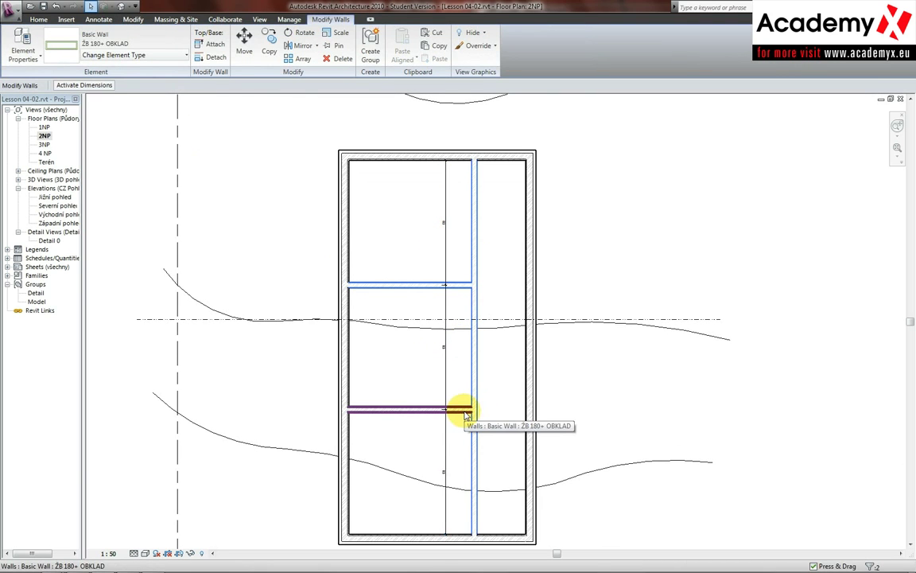
pyautogui.keyDown('ctrl'); pyautogui.click(466, 410); pyautogui.keyUp('ctrl')
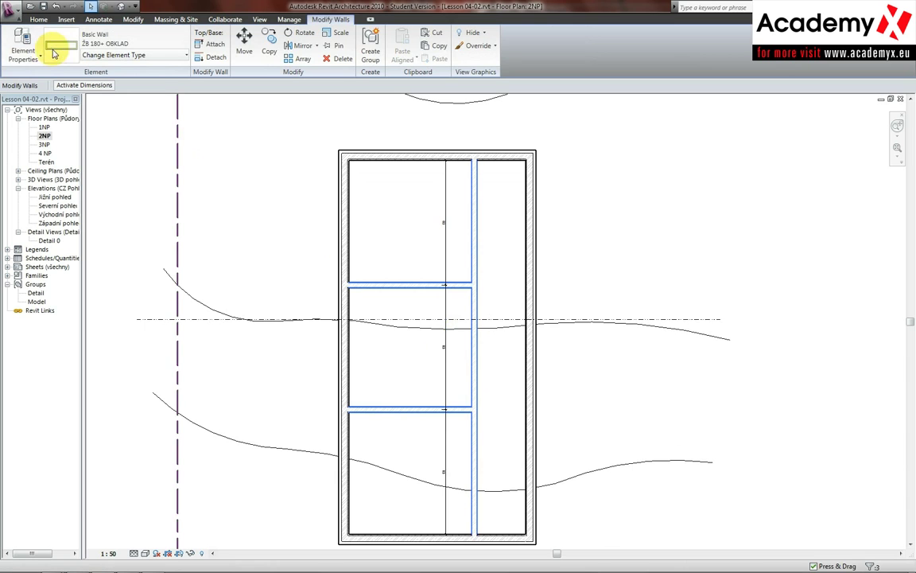
# Step: Review the selected walls' instance properties and accept them unchanged
pyautogui.click(24, 56)
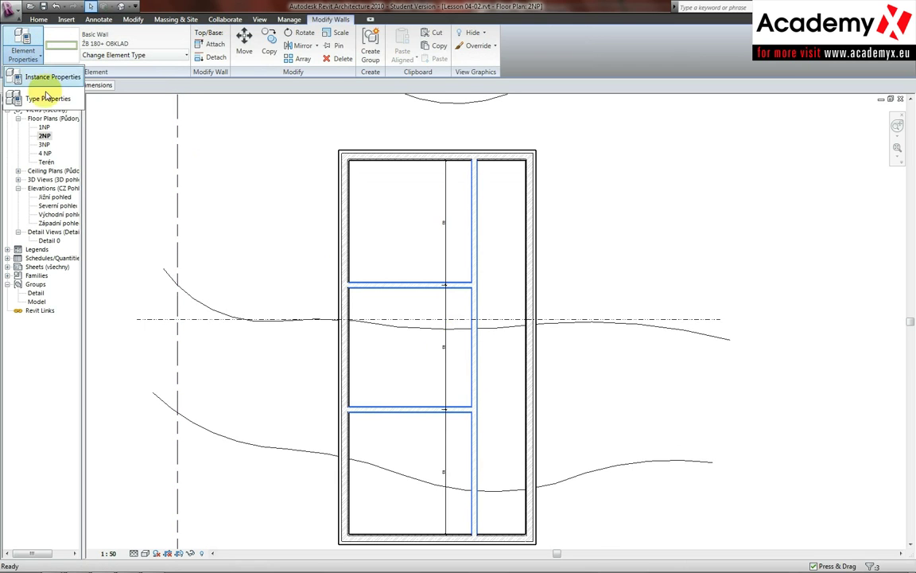
pyautogui.click(49, 77)
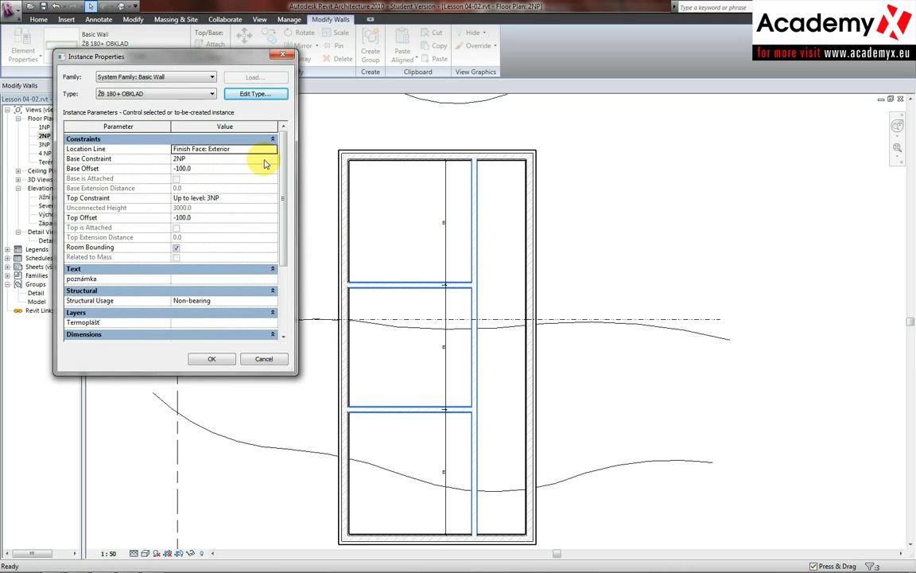
pyautogui.click(213, 359)
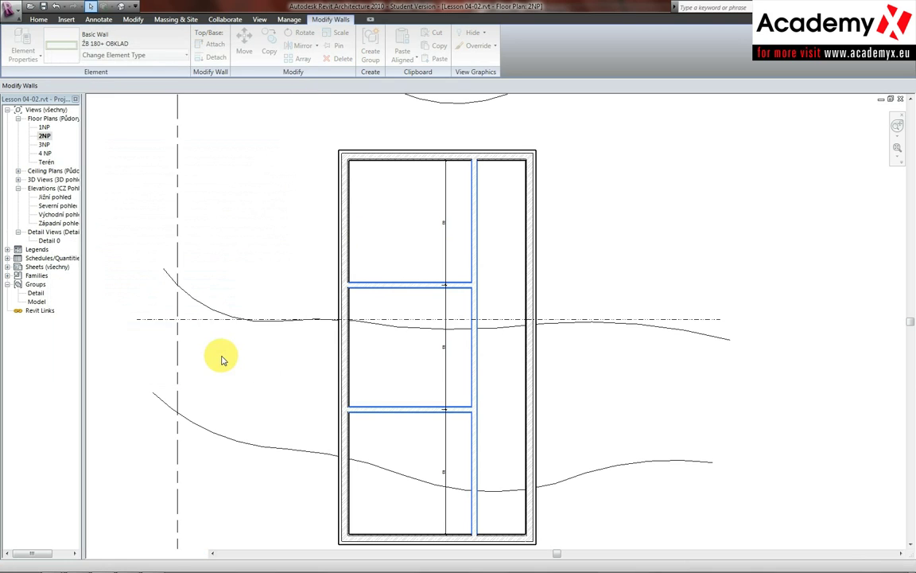
pyautogui.moveTo(327, 351); pyautogui.dragTo(295, 348, button='middle')
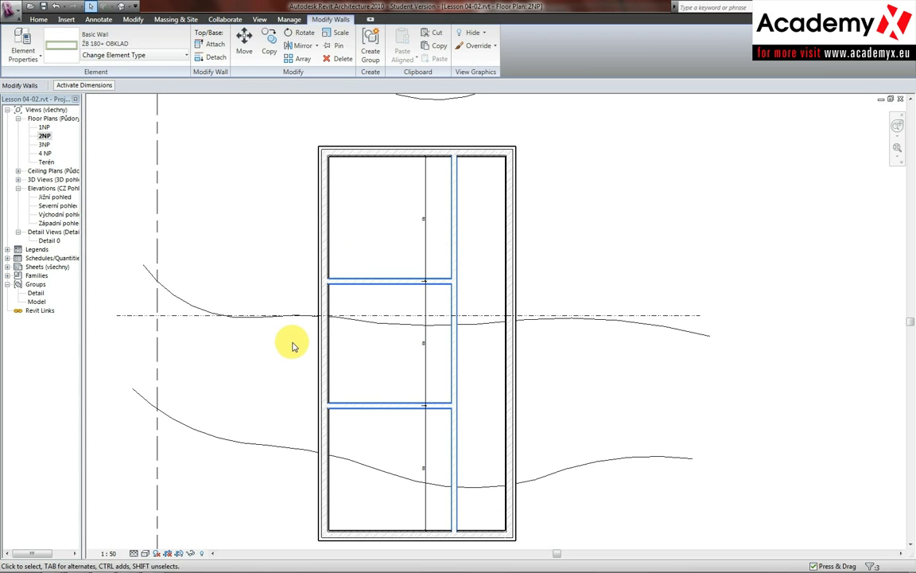
pyautogui.moveTo(292, 346); pyautogui.dragTo(302, 350, button='middle')
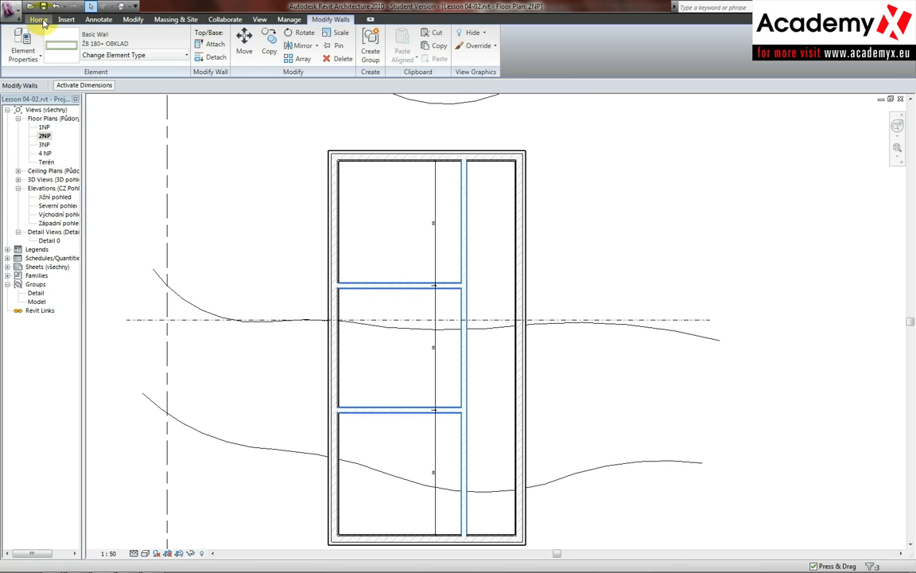
# Step: Copy the three partition walls and paste them aligned onto levels 1NP and 3NP
pyautogui.click(440, 50)
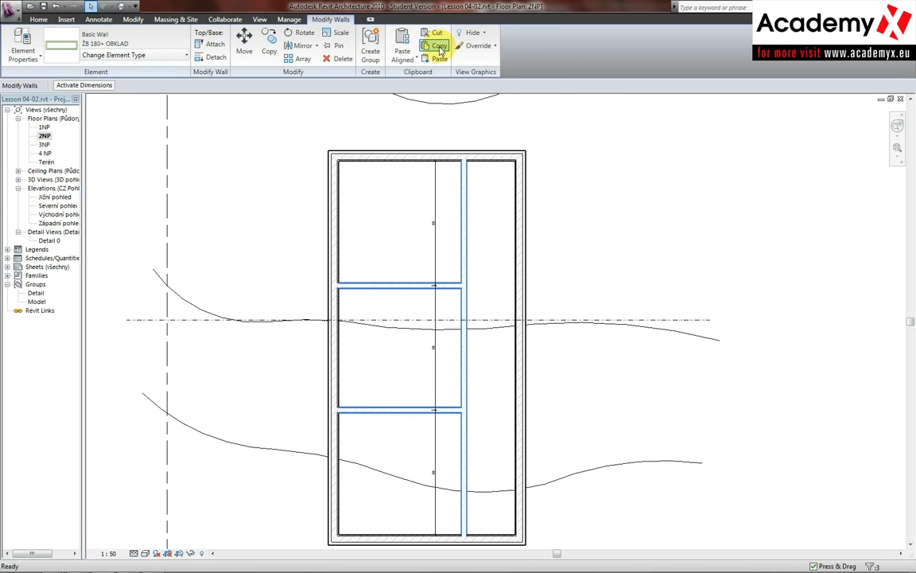
pyautogui.click(414, 59)
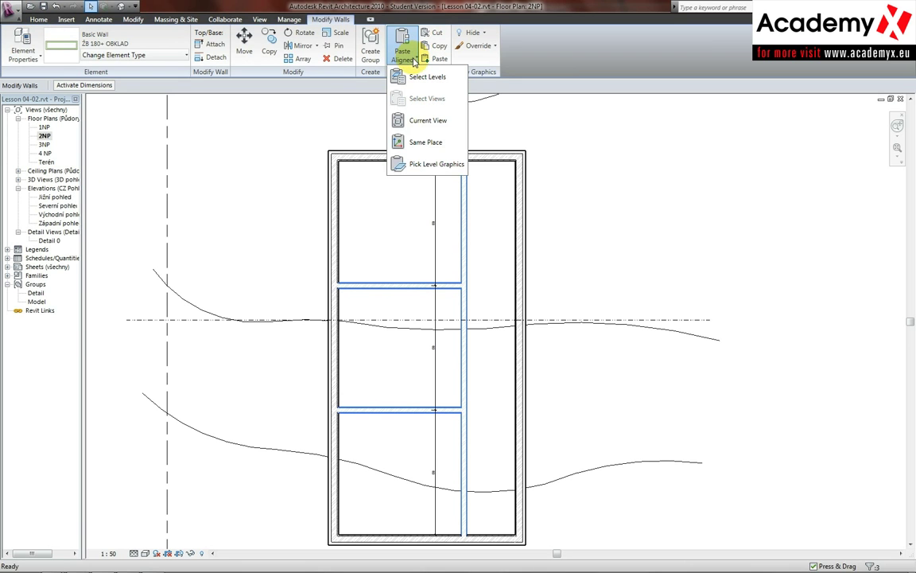
pyautogui.click(427, 76)
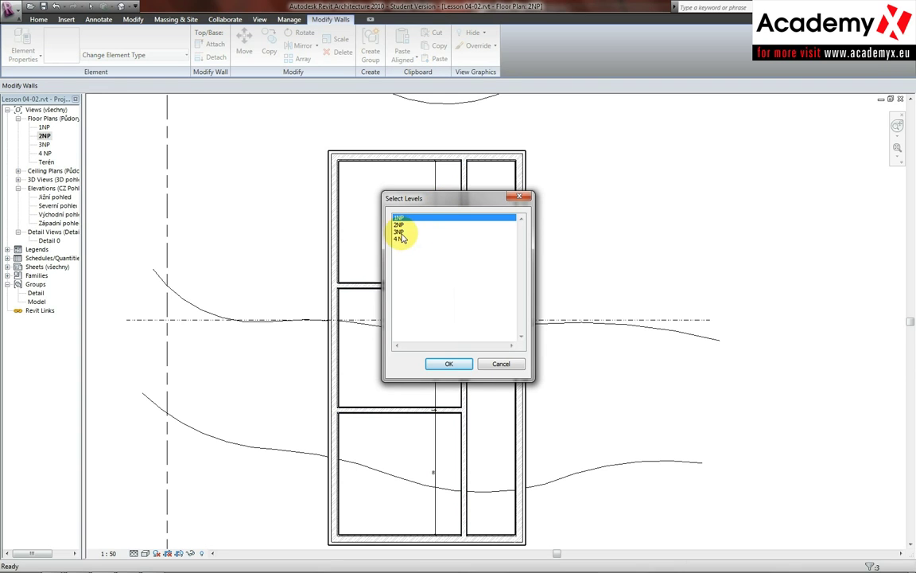
pyautogui.keyDown('ctrl'); pyautogui.click(400, 232); pyautogui.keyUp('ctrl')
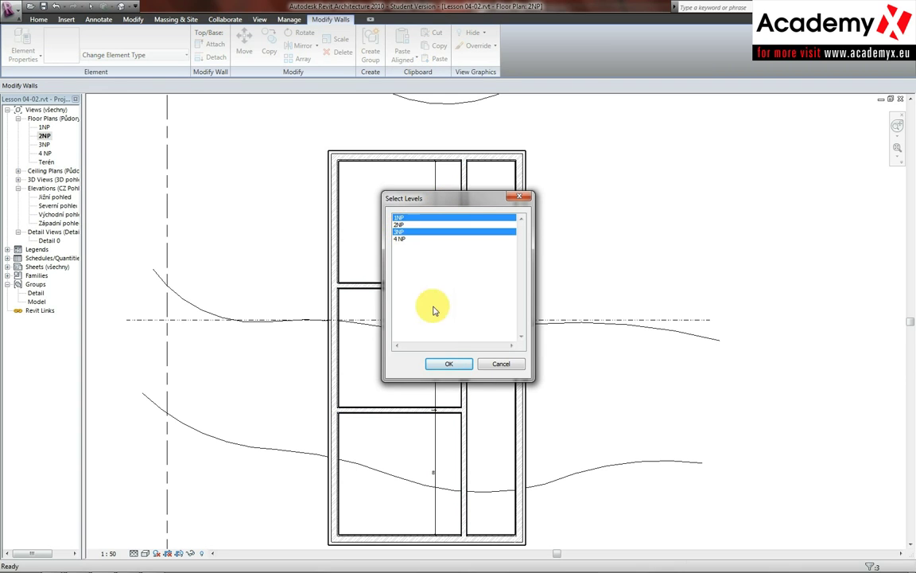
pyautogui.click(449, 363)
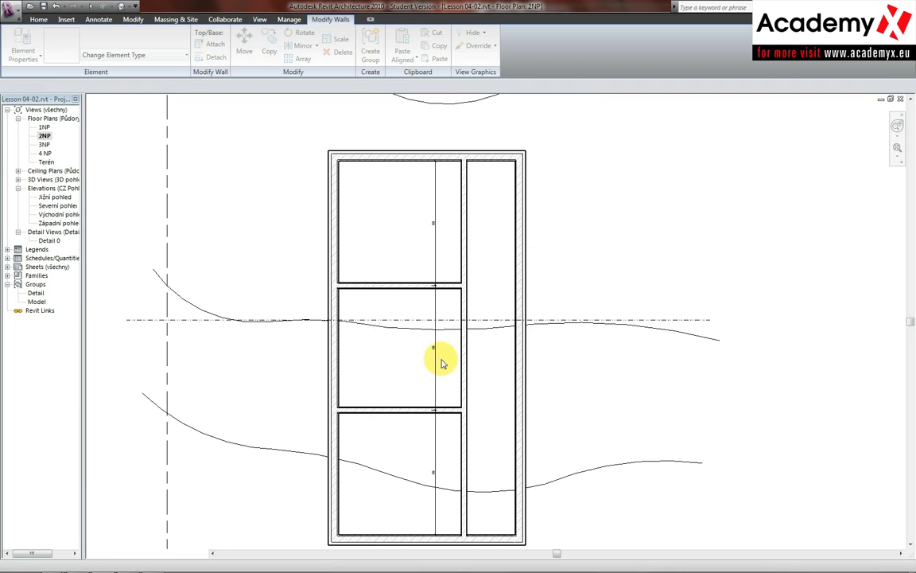
pyautogui.scroll(2, 415, 344)
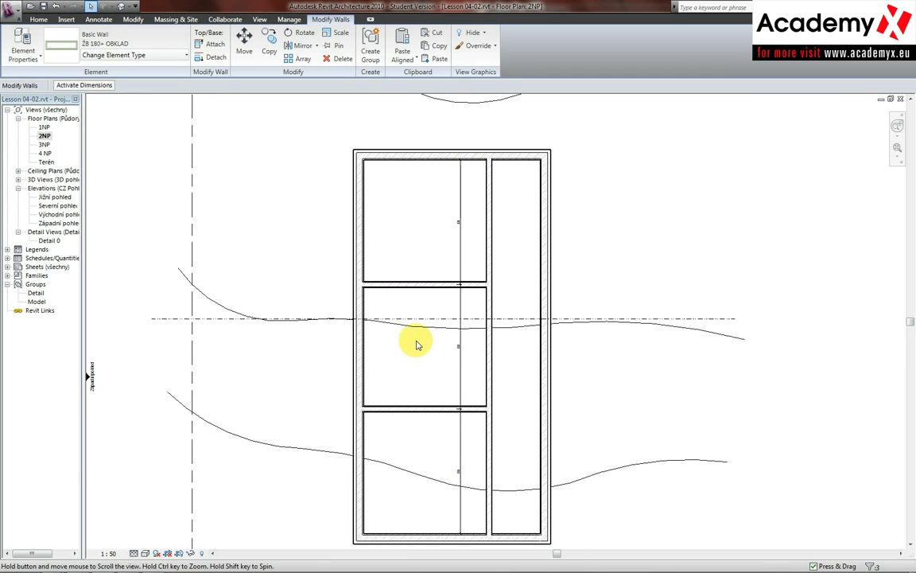
pyautogui.scroll(1, 448, 322)
pyautogui.scroll(1, 447, 320)
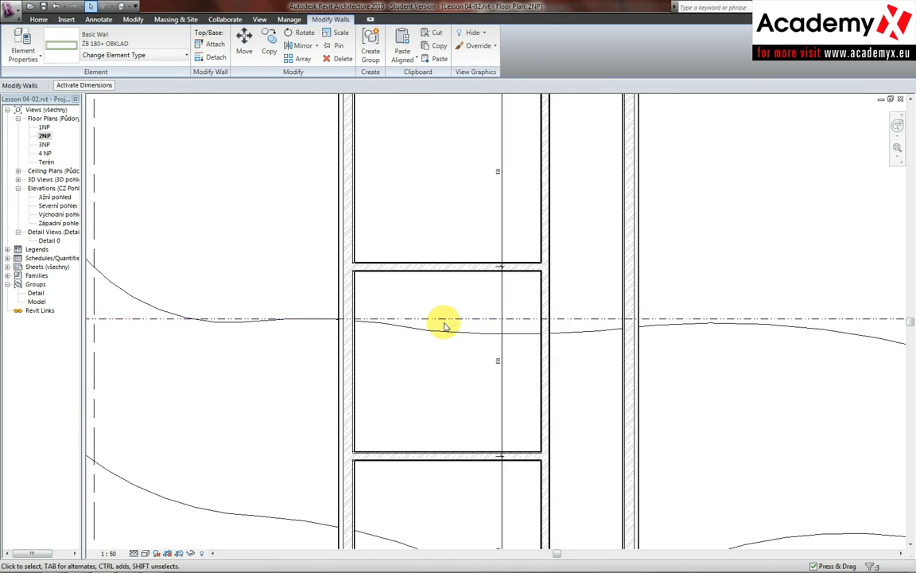
pyautogui.scroll(1, 454, 317)
pyautogui.scroll(1, 459, 315)
pyautogui.moveTo(459, 316)
pyautogui.mouseDown(button='middle')
pyautogui.moveTo(445, 237)
pyautogui.moveTo(451, 339)
pyautogui.mouseUp(button='middle')
pyautogui.scroll(-1, 451, 338)
pyautogui.scroll(-1, 450, 338)
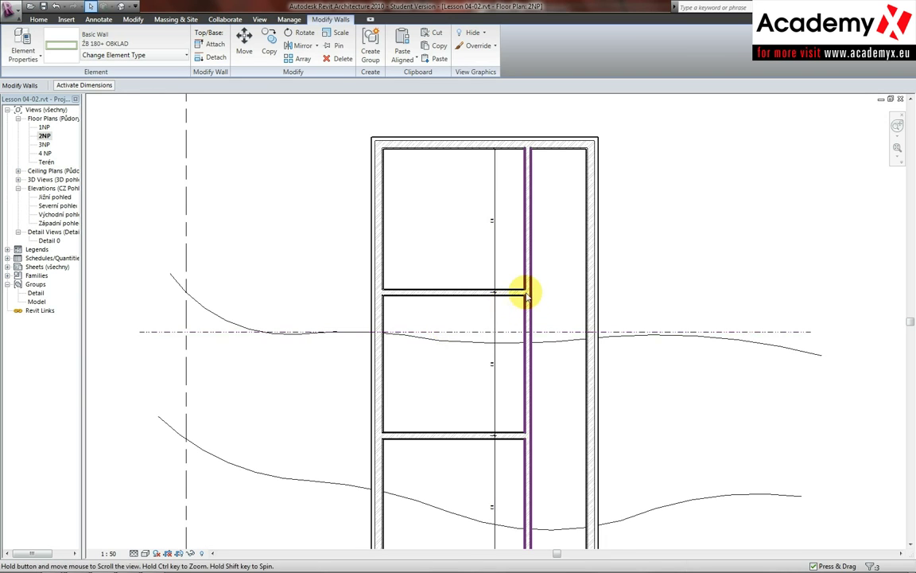
pyautogui.moveTo(526, 229); pyautogui.dragTo(518, 255, button='middle')
pyautogui.scroll(-1, 518, 255)
pyautogui.scroll(-1, 517, 250)
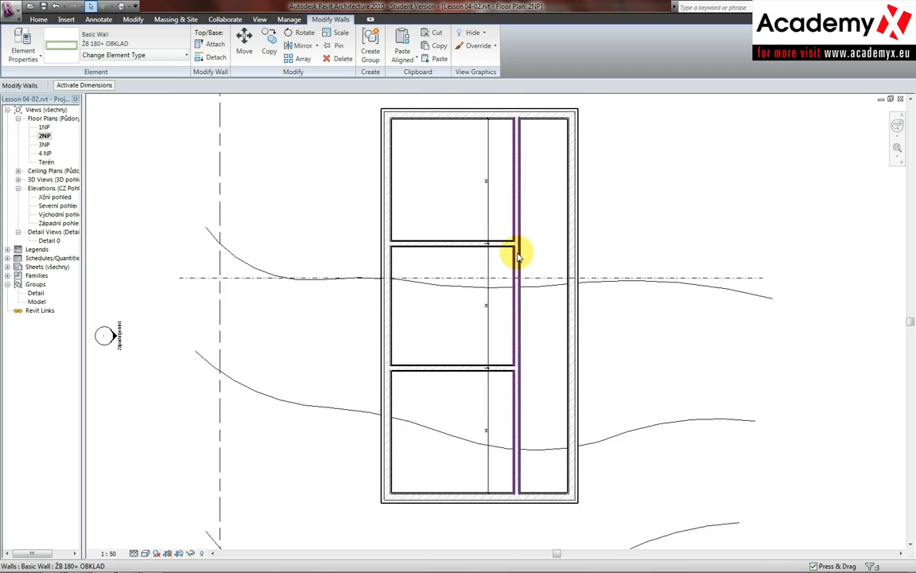
pyautogui.scroll(-1, 507, 260)
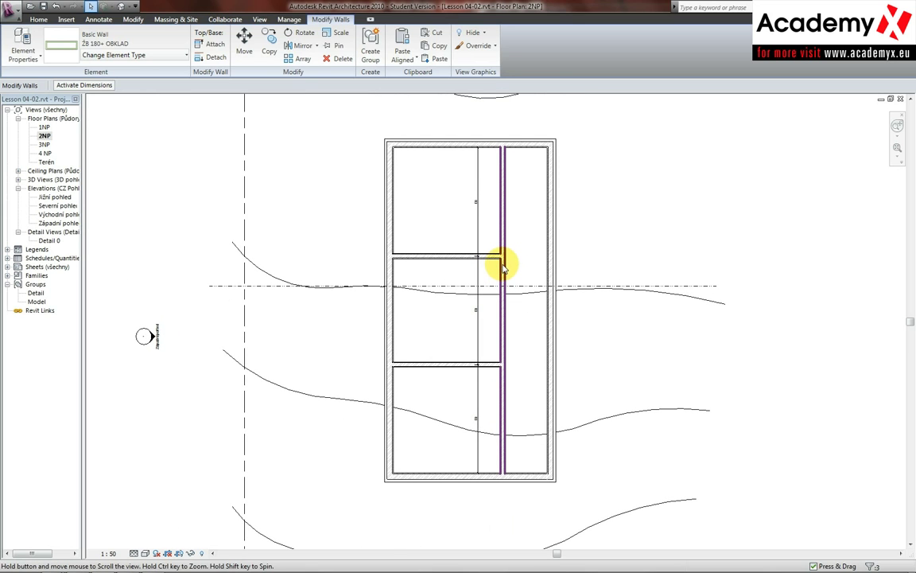